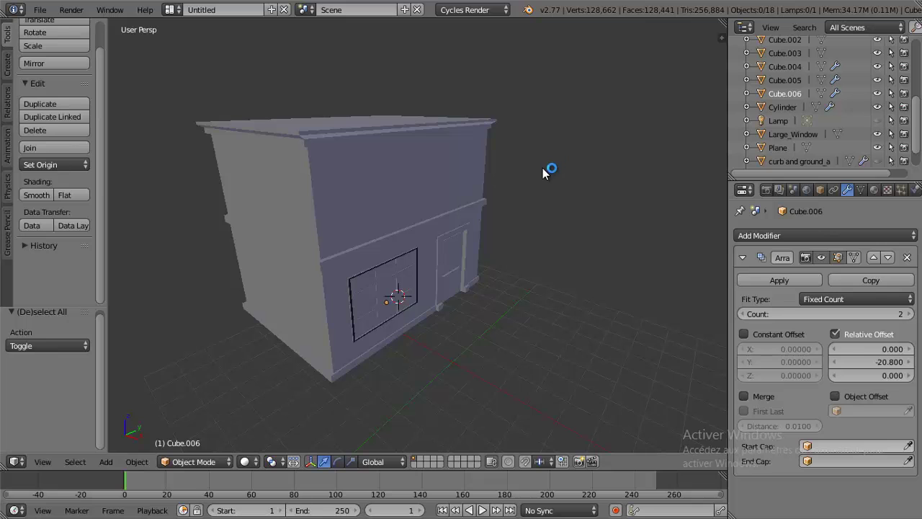
Step: Add a new cube mesh in front of the storefront's shop window
{"action": "mouse_move", "coordinate": [411, 192]}
{"action": "middle_mouse_down"}
{"action": "mouse_move", "coordinate": [414, 226]}
{"action": "mouse_move", "coordinate": [394, 169]}
{"action": "mouse_move", "coordinate": [439, 214]}
{"action": "middle_mouse_up"}
{"action": "scroll", "coordinate": [396, 172], "scroll_direction": "up", "scroll_amount": 2}
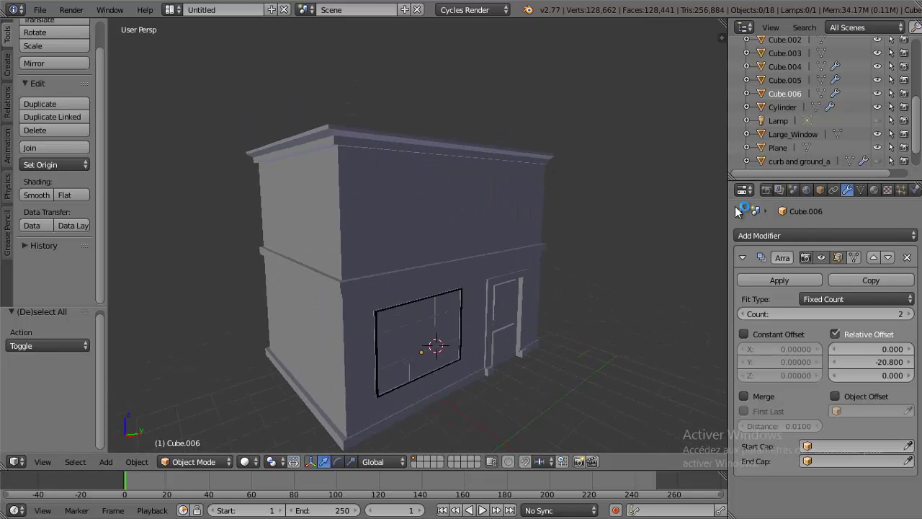
{"action": "left_click", "coordinate": [787, 82]}
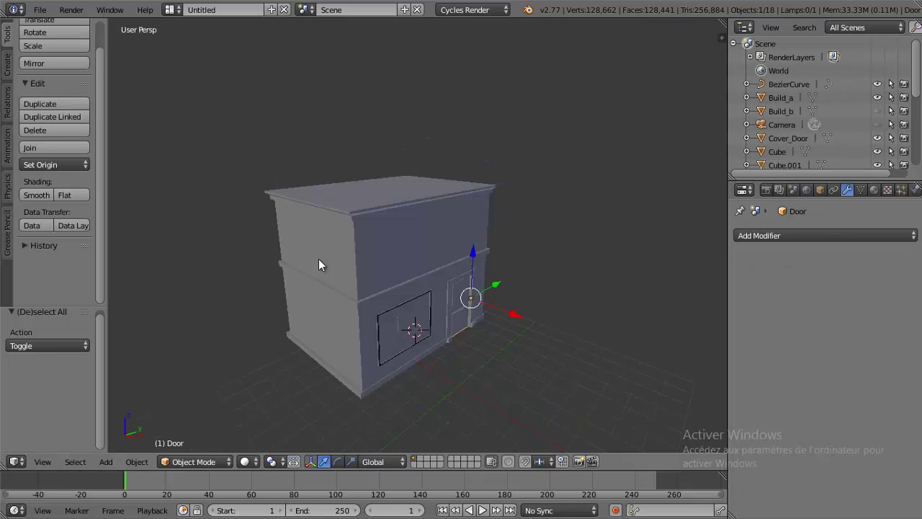
{"action": "key", "text": "shift+a"}
{"action": "mouse_move", "coordinate": [288, 259]}
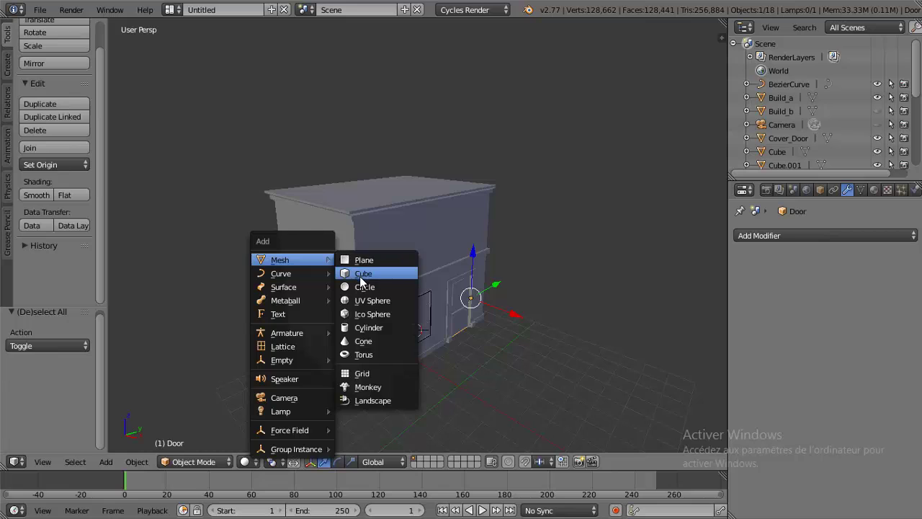
{"action": "left_click", "coordinate": [360, 274]}
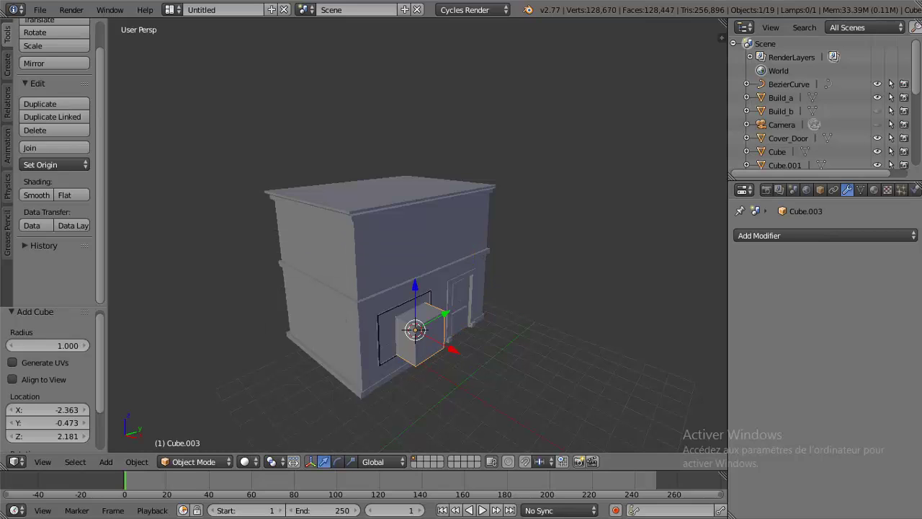
Step: Rename the new cube (Cube.003) to Brick in the Outliner
{"action": "scroll", "coordinate": [918, 77], "scroll_direction": "down", "scroll_amount": 5}
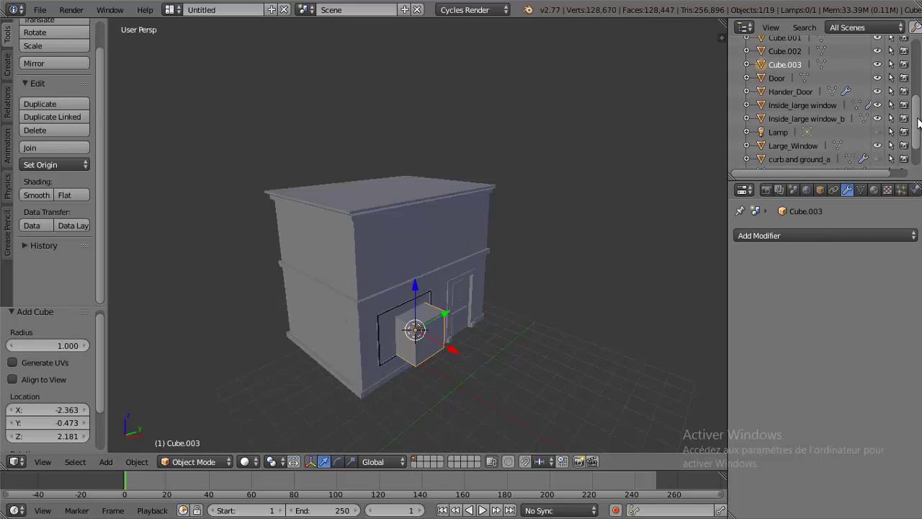
{"action": "double_click", "coordinate": [770, 64]}
{"action": "type", "text": "Brick"}
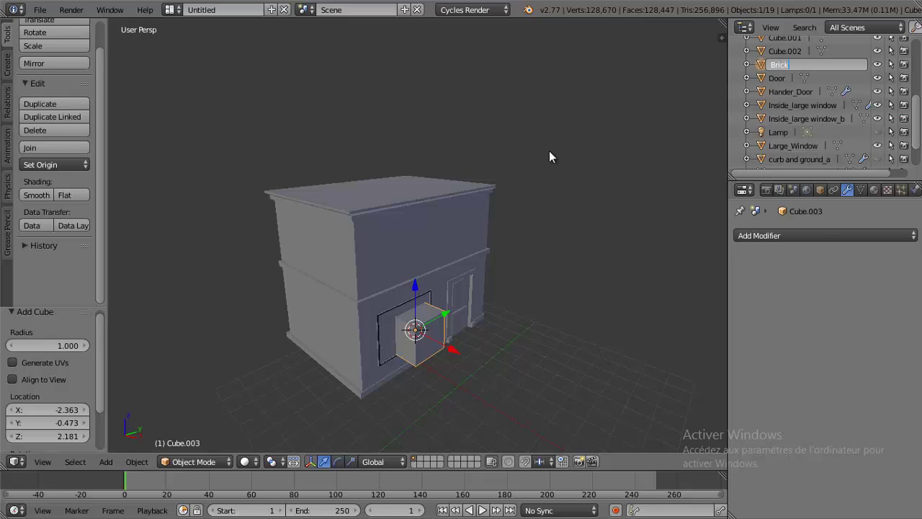
{"action": "key", "text": "Return"}
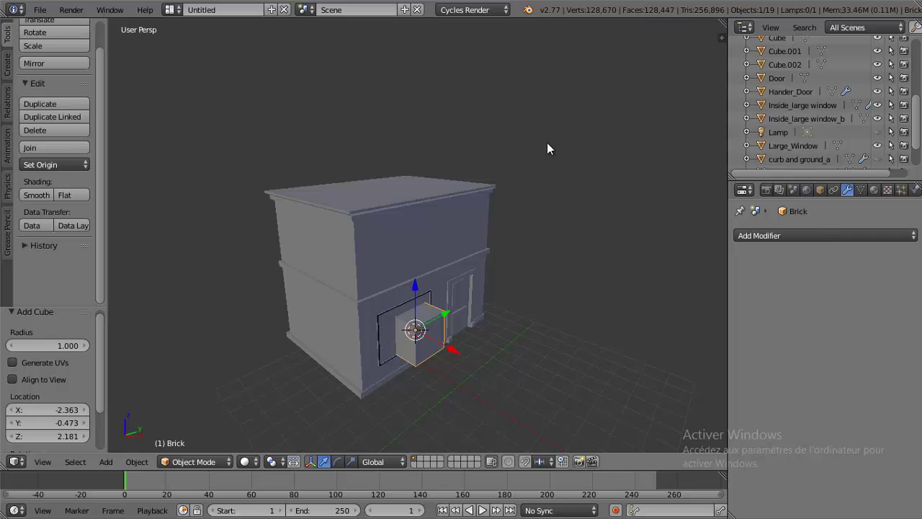
Step: Nudge the Brick cube along Y and scale it down to 0.227
{"action": "middle_click_drag", "start_coordinate": [440, 292], "coordinate": [429, 285]}
{"action": "key", "text": "g"}
{"action": "key", "text": "y"}
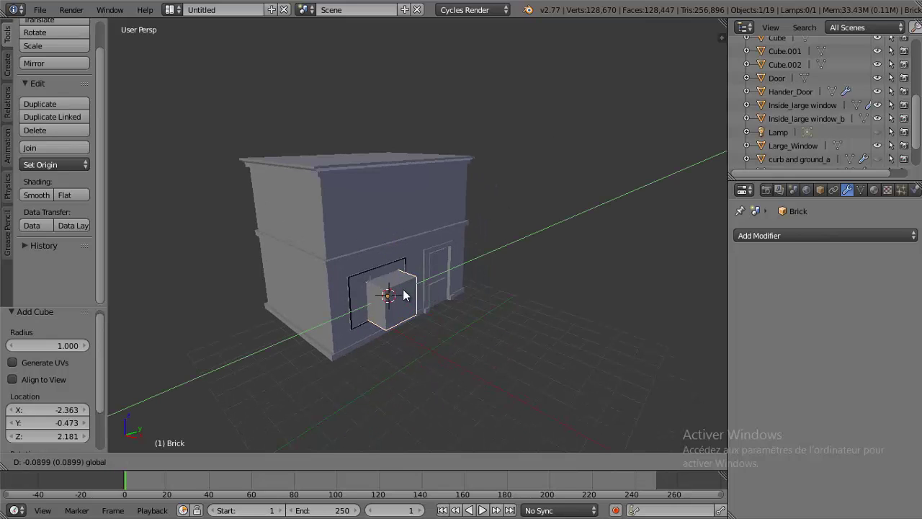
{"action": "left_click", "coordinate": [375, 306]}
{"action": "key", "text": "s"}
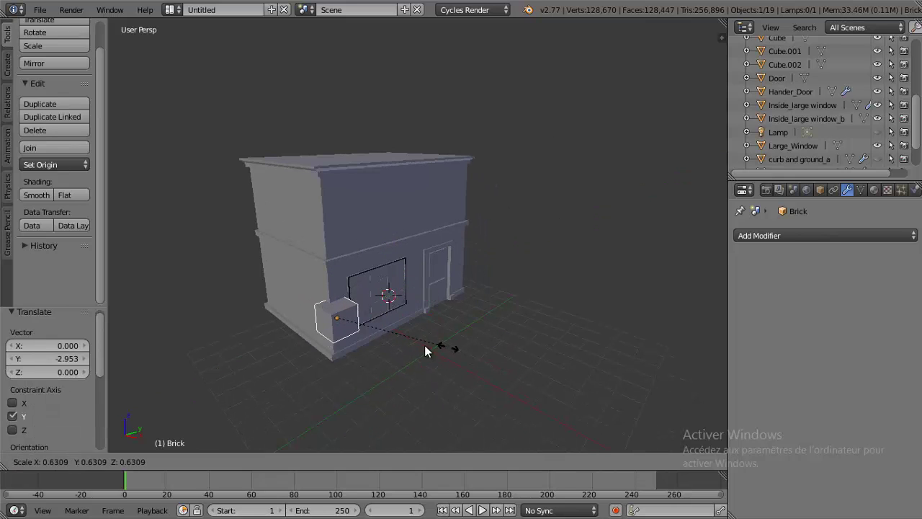
{"action": "left_click", "coordinate": [370, 342]}
{"action": "scroll", "coordinate": [370, 342], "scroll_direction": "up", "scroll_amount": 2}
{"action": "scroll", "coordinate": [302, 345], "scroll_direction": "up", "scroll_amount": 4}
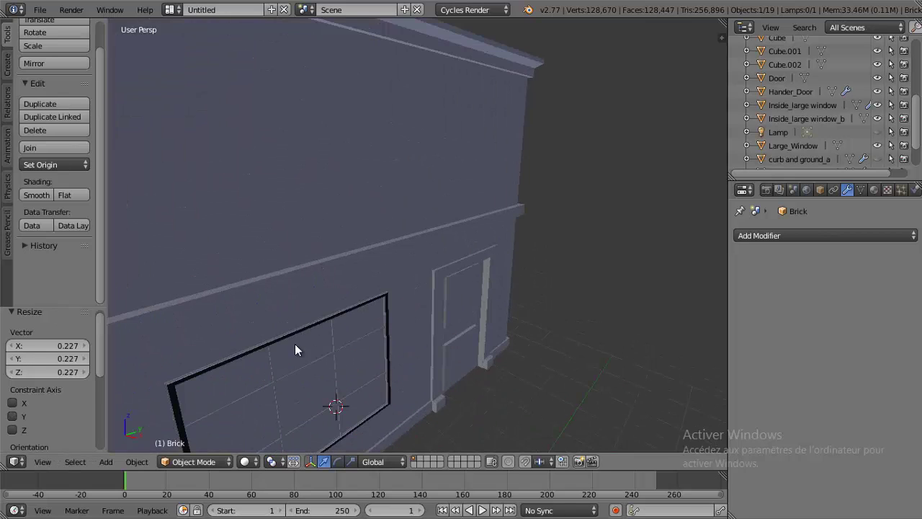
{"action": "scroll", "coordinate": [421, 186], "scroll_direction": "down", "scroll_amount": 1}
{"action": "scroll", "coordinate": [421, 186], "scroll_direction": "down", "scroll_amount": 1}
Step: Lower the Brick along Z and slide it in X and Y to the building's front corner base
{"action": "left_click_drag", "start_coordinate": [362, 210], "coordinate": [360, 272]}
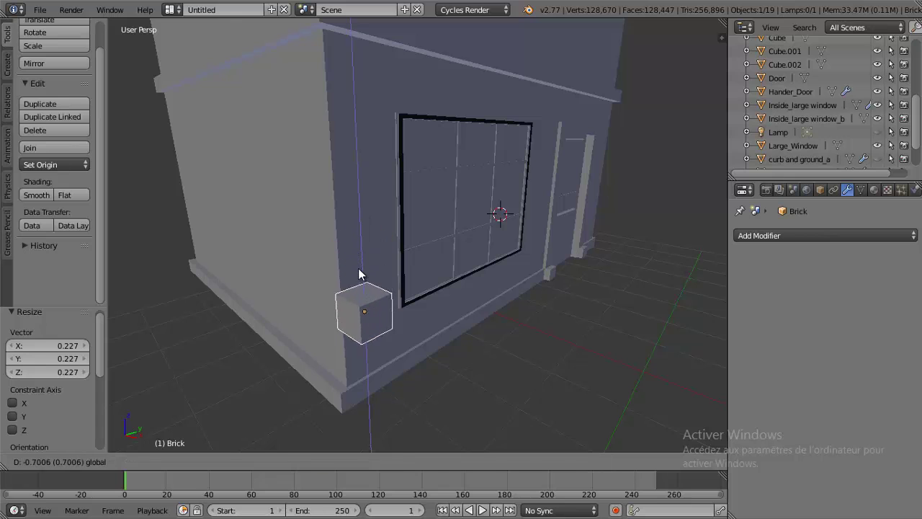
{"action": "middle_click_drag", "start_coordinate": [357, 254], "coordinate": [361, 303]}
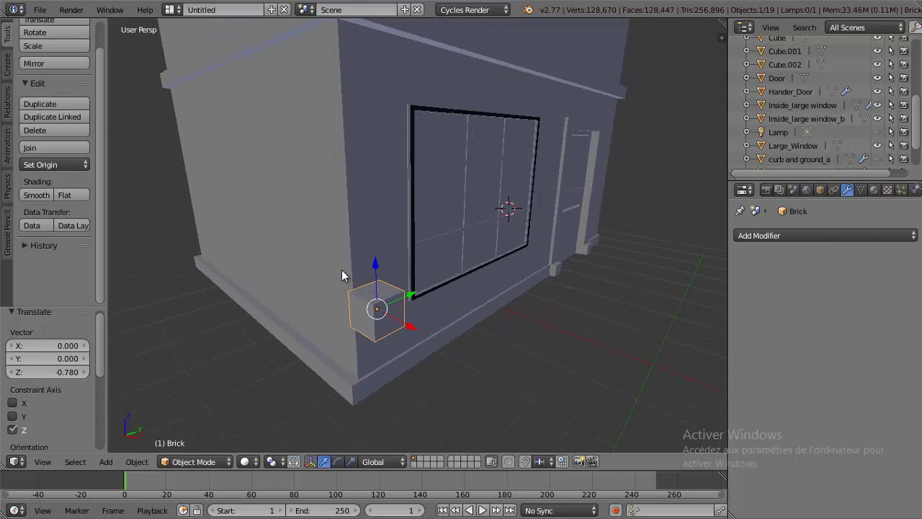
{"action": "left_click_drag", "start_coordinate": [472, 388], "coordinate": [447, 376]}
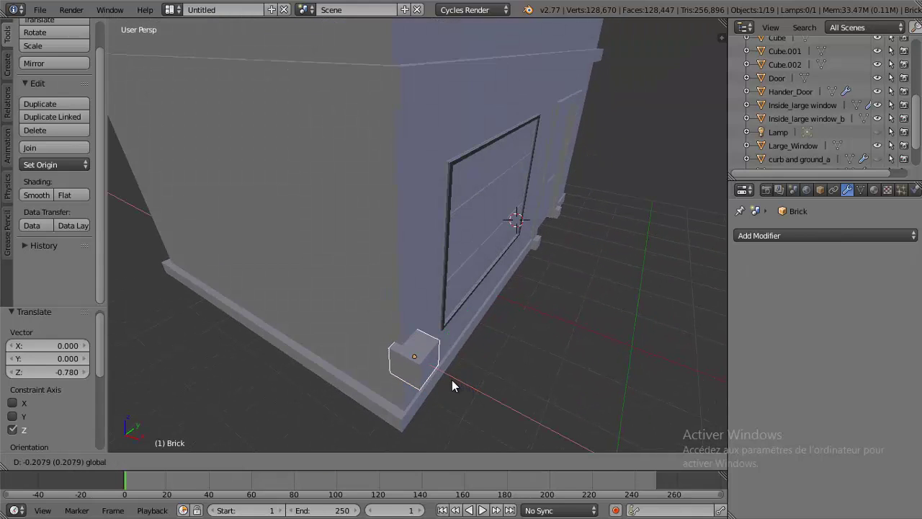
{"action": "scroll", "coordinate": [447, 382], "scroll_direction": "up", "scroll_amount": 3}
{"action": "middle_click_drag", "start_coordinate": [439, 383], "coordinate": [397, 309]}
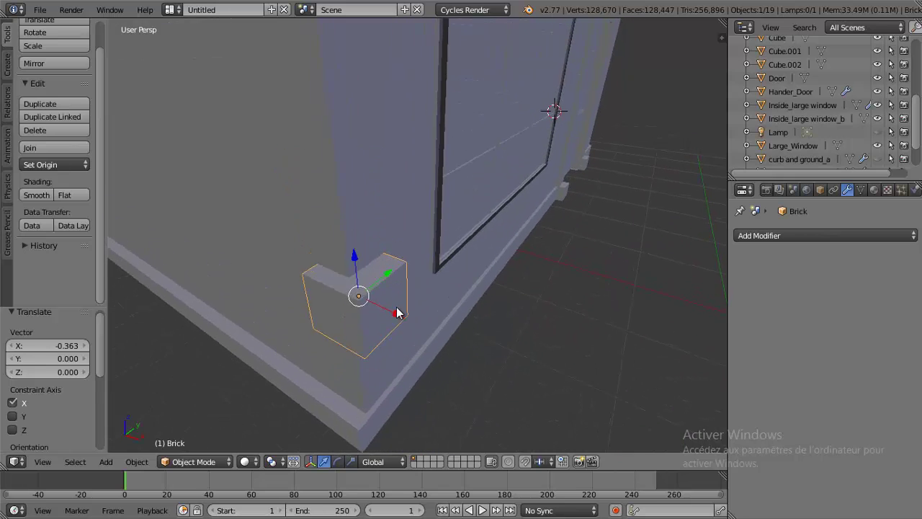
{"action": "left_click_drag", "start_coordinate": [382, 287], "coordinate": [381, 289]}
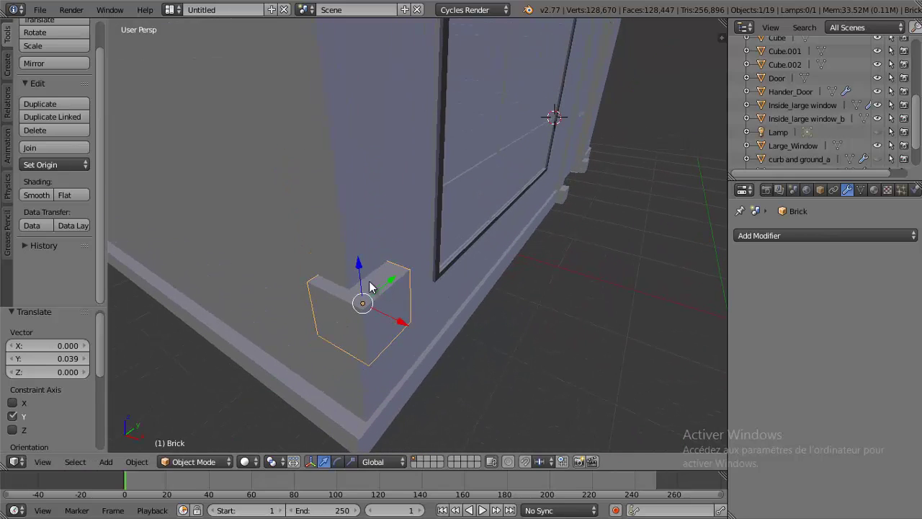
{"action": "left_click_drag", "start_coordinate": [401, 324], "coordinate": [584, 375]}
{"action": "mouse_move", "coordinate": [584, 375]}
{"action": "middle_mouse_down"}
{"action": "mouse_move", "coordinate": [407, 210]}
{"action": "mouse_move", "coordinate": [426, 232]}
{"action": "mouse_move", "coordinate": [426, 288]}
{"action": "middle_mouse_up"}
{"action": "mouse_move", "coordinate": [378, 312]}
{"action": "left_mouse_down"}
{"action": "mouse_move", "coordinate": [511, 329]}
{"action": "mouse_move", "coordinate": [502, 310]}
{"action": "left_mouse_up"}
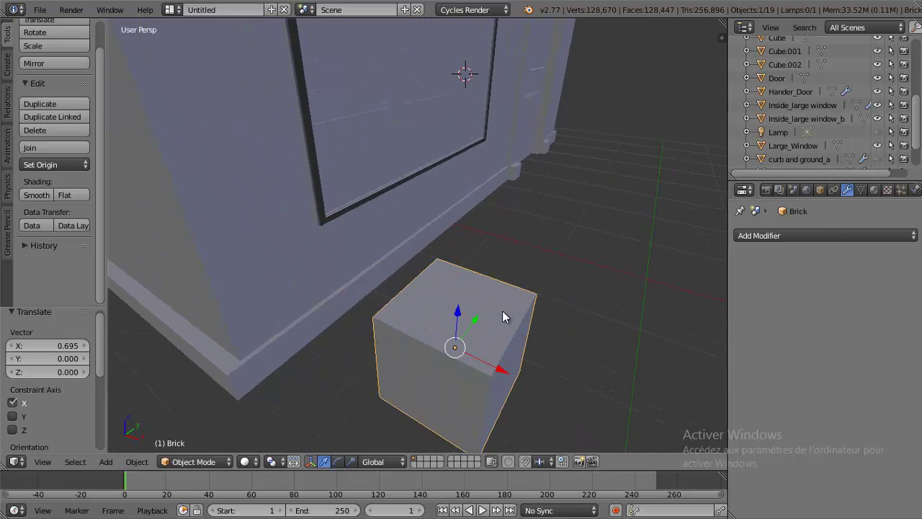
{"action": "key", "text": "KP_3"}
Step: Switch the right-side view to wireframe and zoom in on the Brick
{"action": "scroll", "coordinate": [401, 257], "scroll_direction": "up", "scroll_amount": 2}
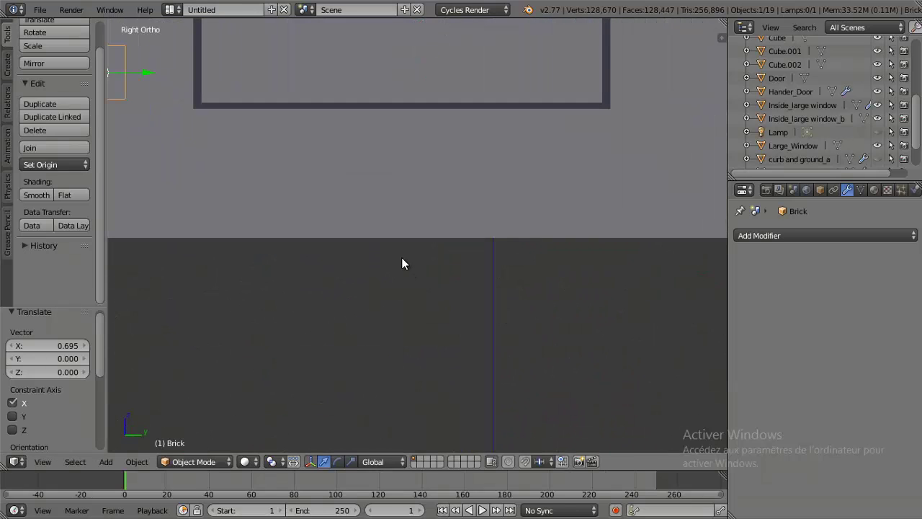
{"action": "scroll", "coordinate": [400, 256], "scroll_direction": "up", "scroll_amount": 1}
{"action": "key", "text": "z"}
{"action": "middle_click_drag", "start_coordinate": [299, 125], "coordinate": [484, 300], "text": "shift"}
{"action": "scroll", "coordinate": [375, 306], "scroll_direction": "up", "scroll_amount": 2, "text": "ctrl"}
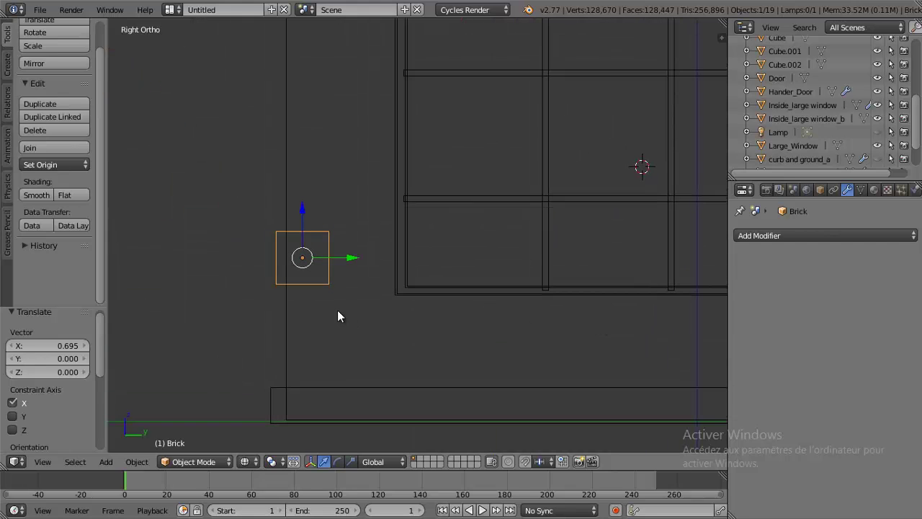
{"action": "scroll", "coordinate": [339, 295], "scroll_direction": "up", "scroll_amount": 4}
{"action": "scroll", "coordinate": [353, 278], "scroll_direction": "up", "scroll_amount": 3, "text": "ctrl"}
Step: In Edit Mode, stretch the Brick mesh 1.829 times along Y and check it from the front
{"action": "key", "text": "Tab"}
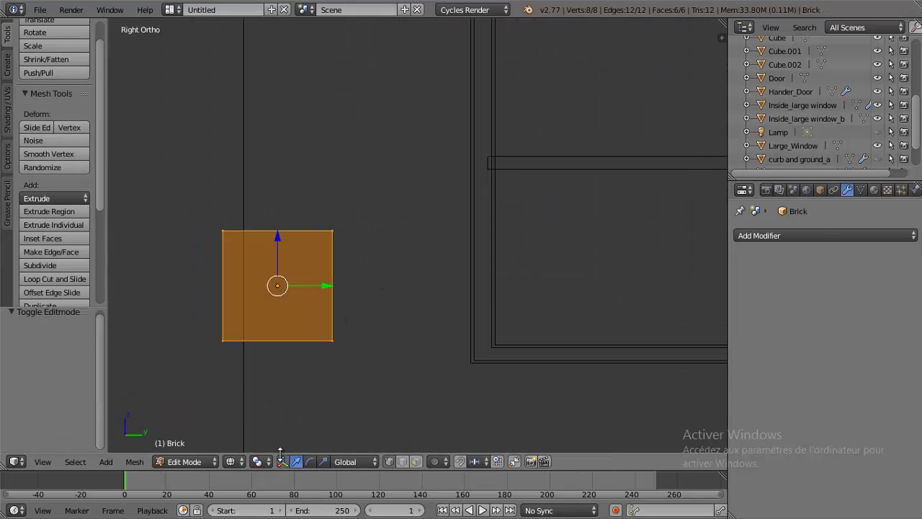
{"action": "left_click", "coordinate": [323, 461]}
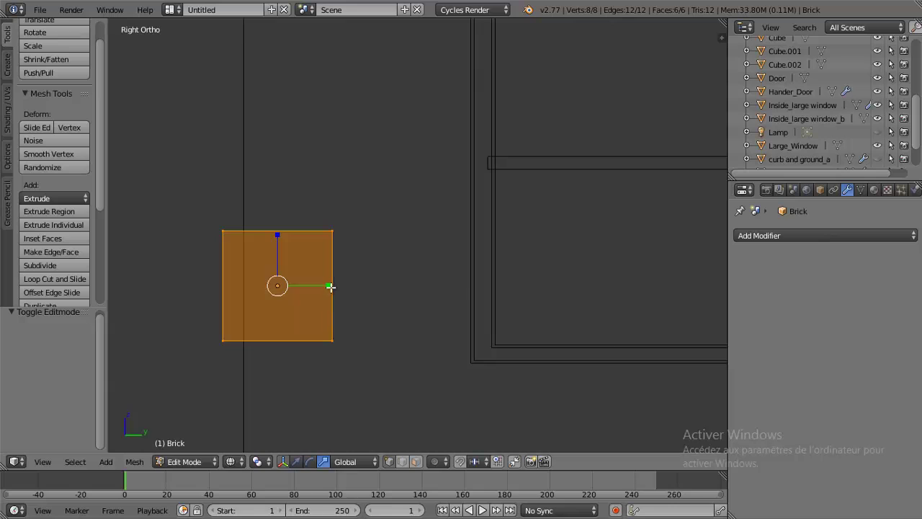
{"action": "left_click_drag", "start_coordinate": [330, 286], "coordinate": [370, 292]}
{"action": "middle_click_drag", "start_coordinate": [356, 267], "coordinate": [370, 268], "text": "shift"}
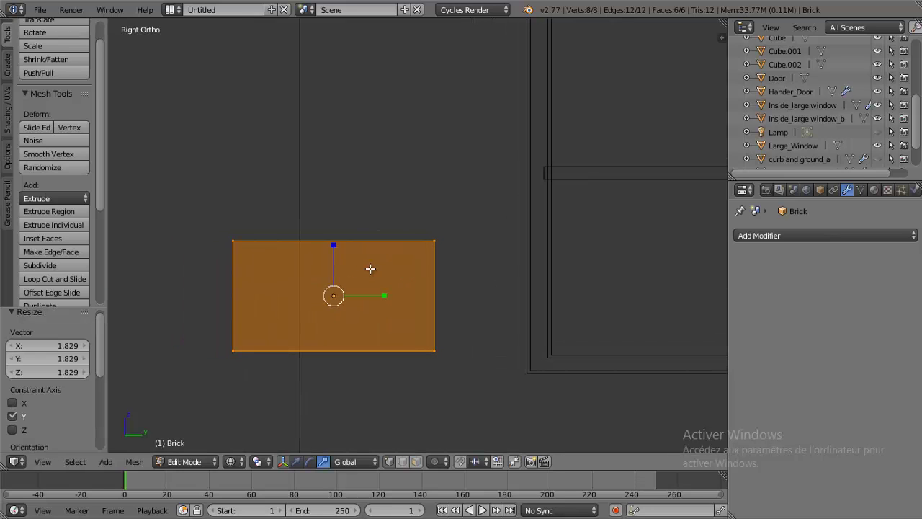
{"action": "key", "text": "KP_1"}
{"action": "scroll", "coordinate": [371, 268], "scroll_direction": "down", "scroll_amount": 2}
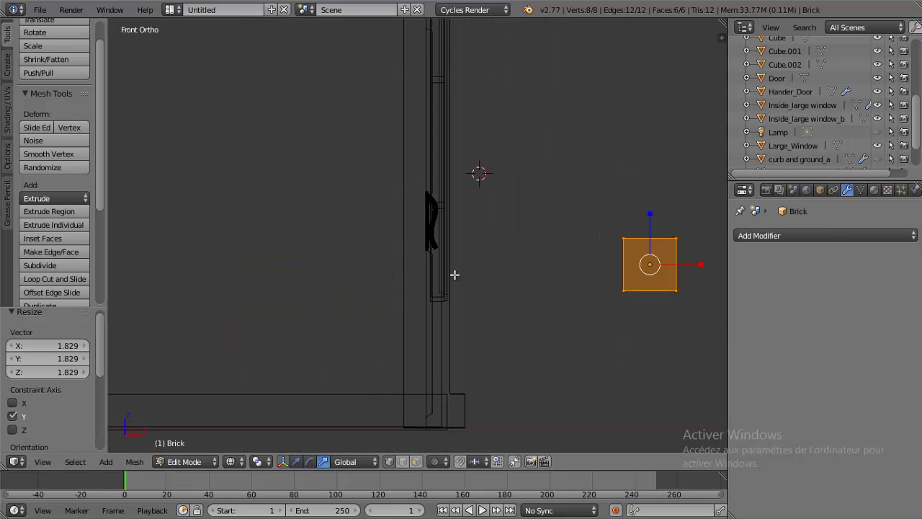
{"action": "scroll", "coordinate": [417, 278], "scroll_direction": "up", "scroll_amount": 5, "text": "ctrl"}
{"action": "scroll", "coordinate": [385, 282], "scroll_direction": "up", "scroll_amount": 4}
{"action": "mouse_move", "coordinate": [435, 273]}
{"action": "middle_mouse_down", "text": "shift"}
{"action": "mouse_move", "coordinate": [339, 214]}
{"action": "mouse_move", "coordinate": [359, 288]}
{"action": "mouse_move", "coordinate": [369, 300]}
{"action": "mouse_move", "coordinate": [396, 298]}
{"action": "middle_mouse_up", "text": "shift"}
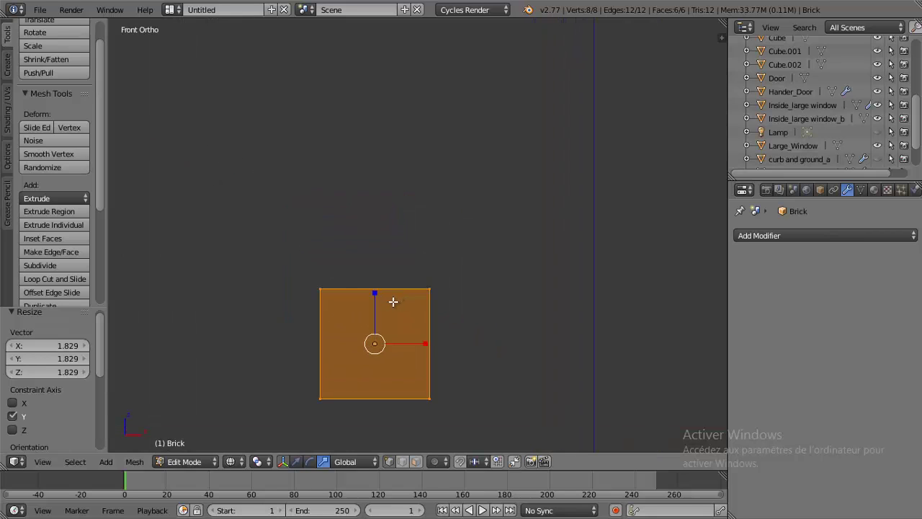
{"action": "scroll", "coordinate": [393, 302], "scroll_direction": "down", "scroll_amount": 2}
{"action": "scroll", "coordinate": [382, 320], "scroll_direction": "up", "scroll_amount": 3}
{"action": "middle_click_drag", "start_coordinate": [373, 330], "coordinate": [363, 214], "text": "shift"}
Step: Add a Bevel modifier to the Brick and return to solid shading
{"action": "left_click", "coordinate": [794, 238]}
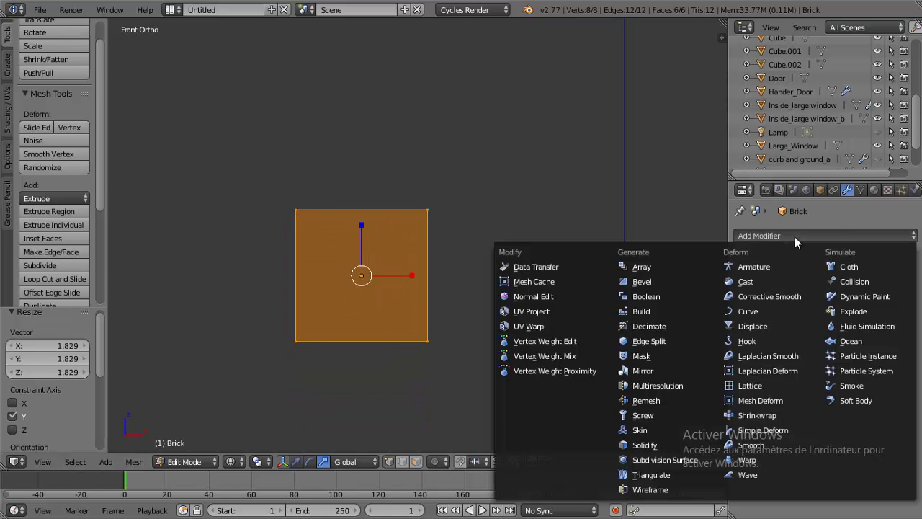
{"action": "left_click", "coordinate": [649, 281]}
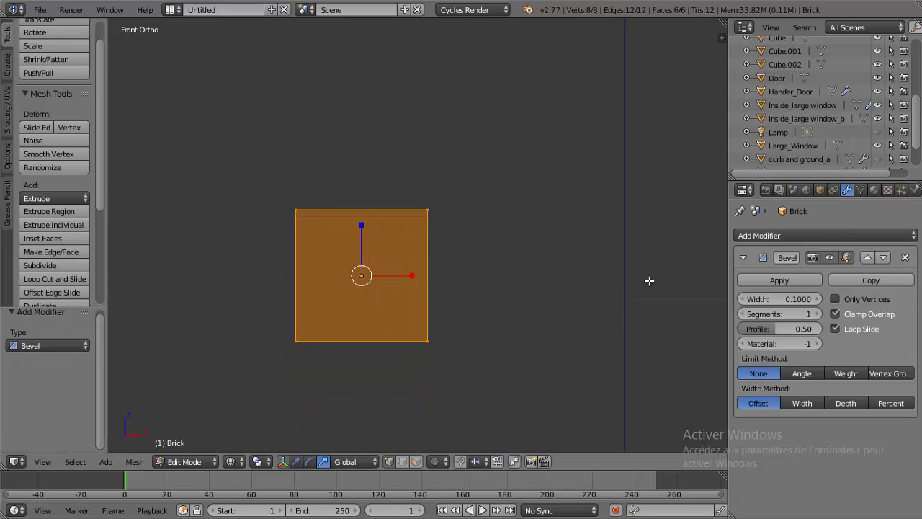
{"action": "mouse_move", "coordinate": [542, 246]}
{"action": "middle_mouse_down"}
{"action": "mouse_move", "coordinate": [487, 267]}
{"action": "mouse_move", "coordinate": [487, 281]}
{"action": "middle_mouse_up"}
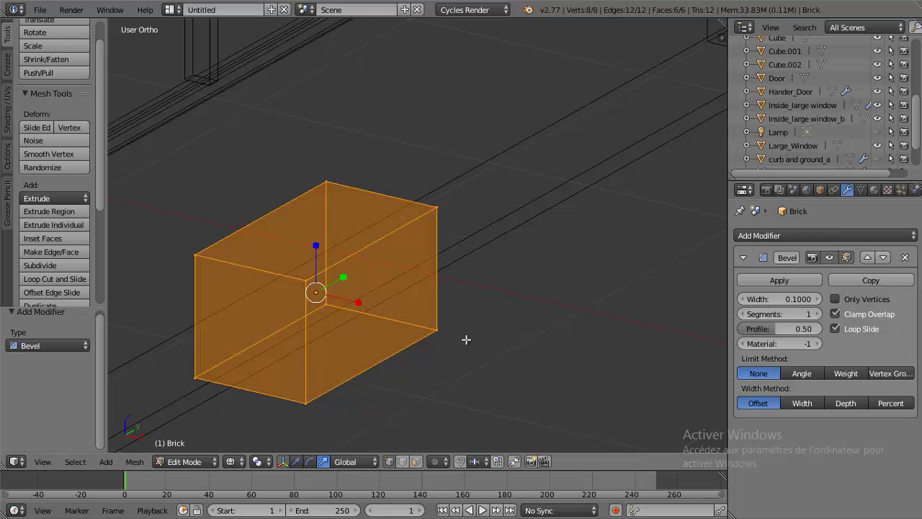
{"action": "key", "text": "z"}
{"action": "mouse_move", "coordinate": [412, 273]}
{"action": "middle_mouse_down"}
{"action": "mouse_move", "coordinate": [415, 283]}
{"action": "mouse_move", "coordinate": [329, 260]}
{"action": "mouse_move", "coordinate": [439, 278]}
{"action": "middle_mouse_up"}
{"action": "scroll", "coordinate": [345, 266], "scroll_direction": "up", "scroll_amount": 3}
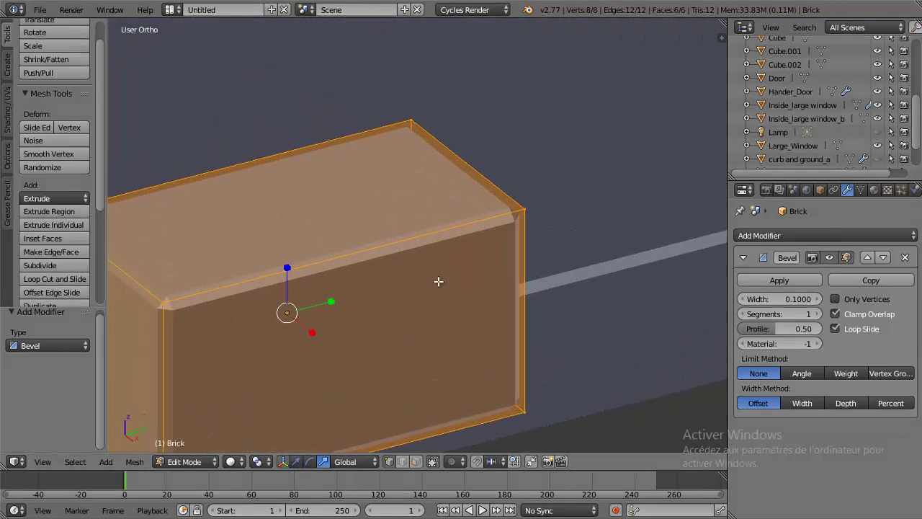
Step: Set the bevel width to 0.065 and leave Edit Mode to view the bevelled brick
{"action": "left_click_drag", "start_coordinate": [770, 308], "coordinate": [746, 311]}
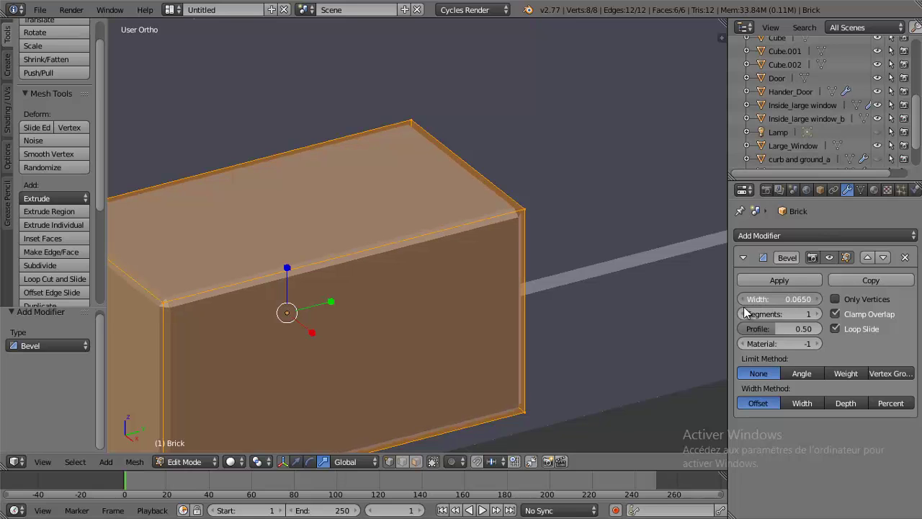
{"action": "middle_click_drag", "start_coordinate": [498, 317], "coordinate": [541, 290]}
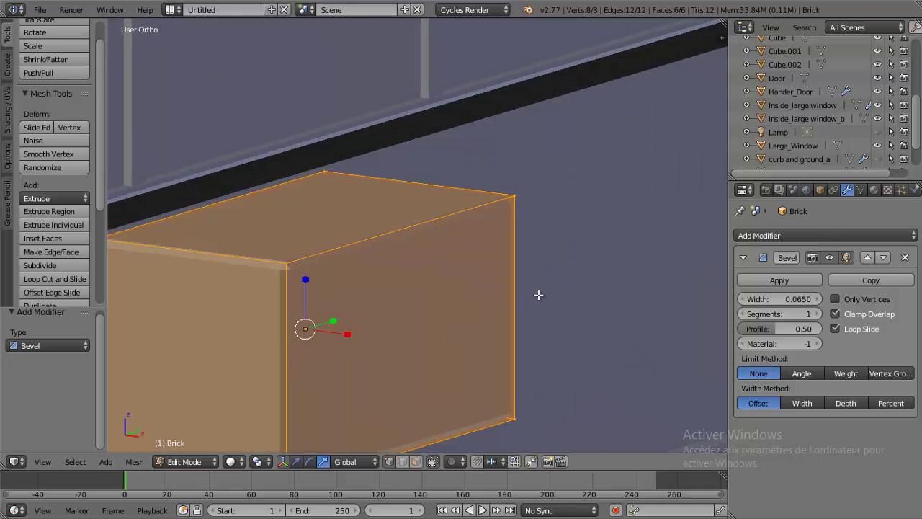
{"action": "key", "text": "Tab"}
{"action": "mouse_move", "coordinate": [414, 270]}
{"action": "middle_mouse_down"}
{"action": "mouse_move", "coordinate": [414, 308]}
{"action": "mouse_move", "coordinate": [336, 298]}
{"action": "mouse_move", "coordinate": [422, 274]}
{"action": "middle_mouse_up"}
{"action": "scroll", "coordinate": [422, 275], "scroll_direction": "down", "scroll_amount": 5}
Step: In Right Ortho wireframe view, scale the brick down to 0.701
{"action": "key", "text": "KP_5"}
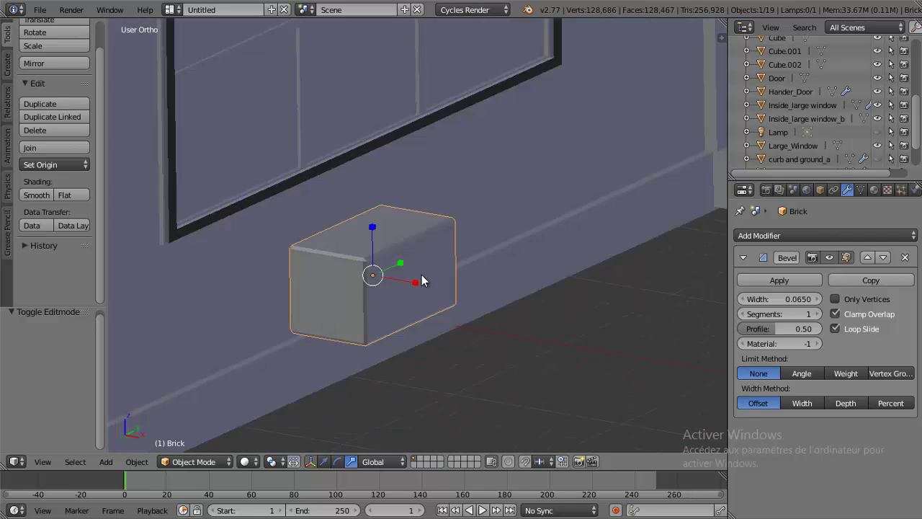
{"action": "key", "text": "KP_3"}
{"action": "key", "text": "KP_5"}
{"action": "key", "text": "z"}
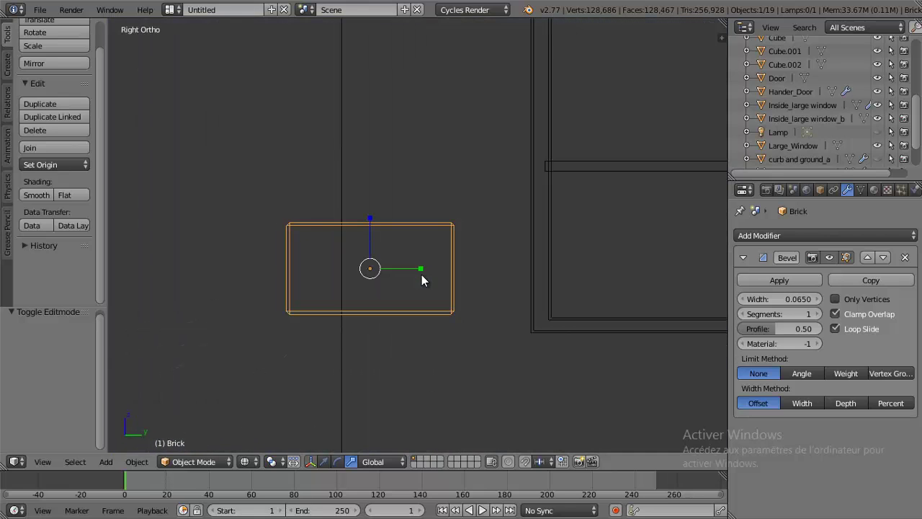
{"action": "scroll", "coordinate": [421, 274], "scroll_direction": "down", "scroll_amount": 2}
{"action": "scroll", "coordinate": [421, 274], "scroll_direction": "down", "scroll_amount": 2}
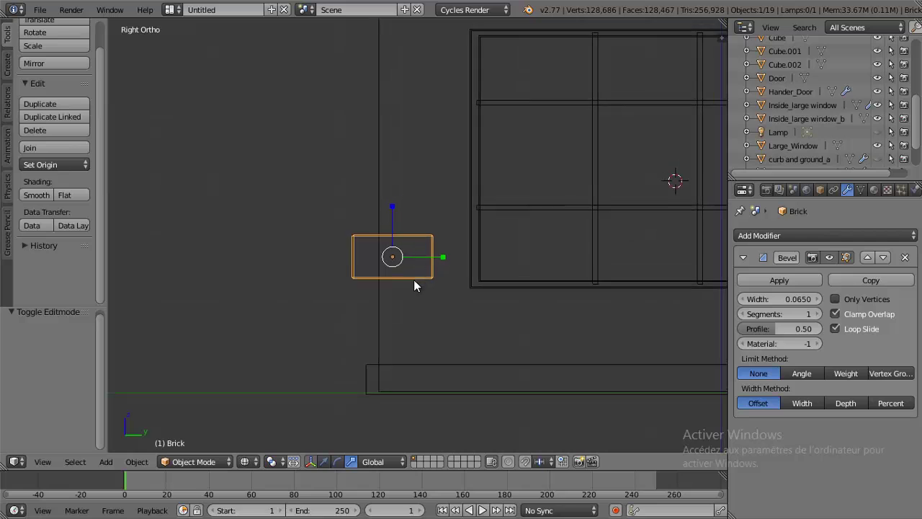
{"action": "middle_click_drag", "start_coordinate": [413, 281], "coordinate": [524, 373], "text": "shift"}
{"action": "key", "text": "s"}
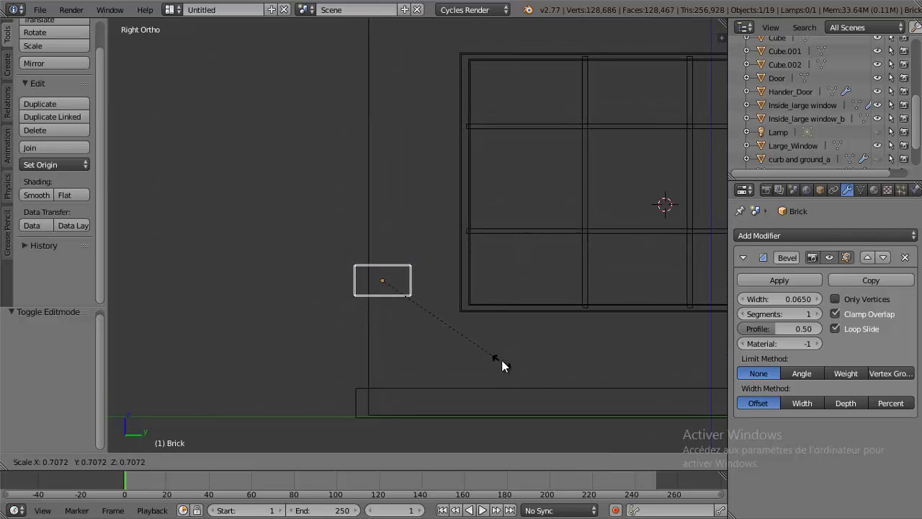
{"action": "left_click", "coordinate": [500, 360]}
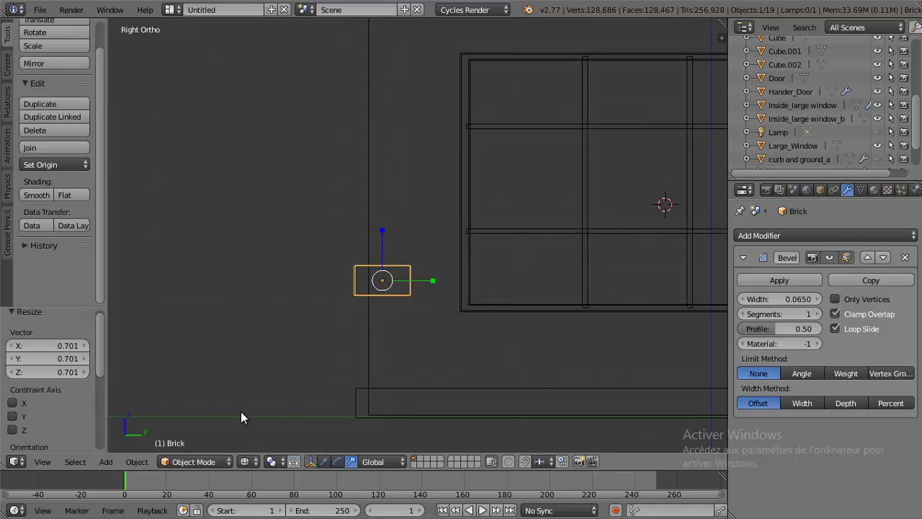
Step: Lower the brick 0.945 along Z onto the base ledge and nudge it 0.097 along Y
{"action": "left_click", "coordinate": [323, 463]}
{"action": "left_click_drag", "start_coordinate": [382, 232], "coordinate": [382, 323]}
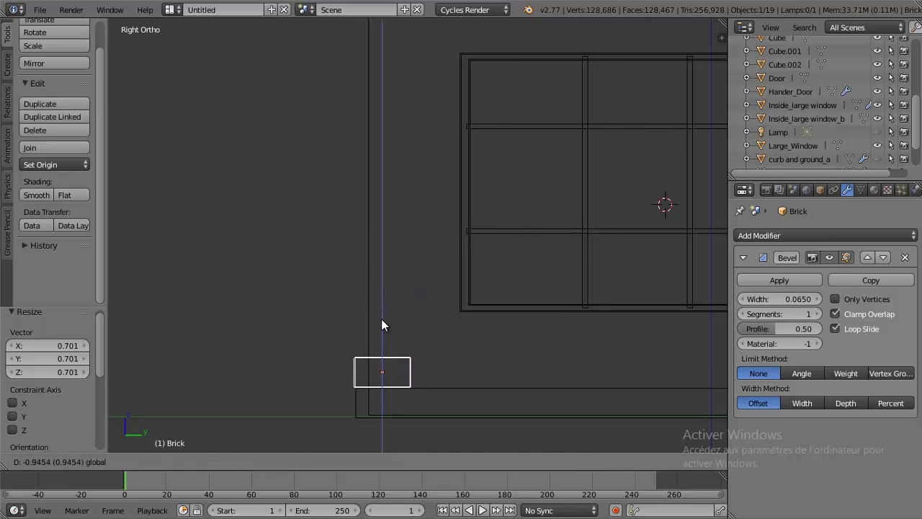
{"action": "left_click_drag", "start_coordinate": [381, 323], "coordinate": [382, 325]}
{"action": "left_click_drag", "start_coordinate": [427, 374], "coordinate": [435, 374]}
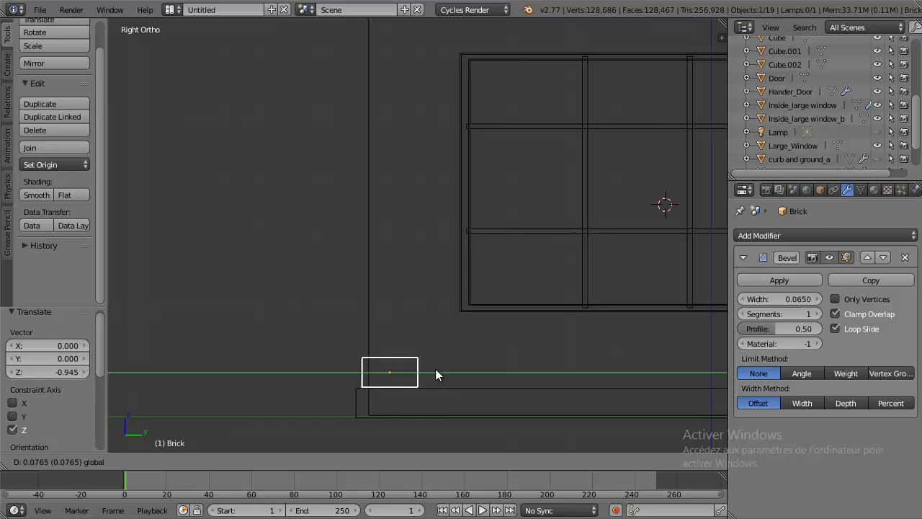
{"action": "left_click_drag", "start_coordinate": [435, 375], "coordinate": [438, 374]}
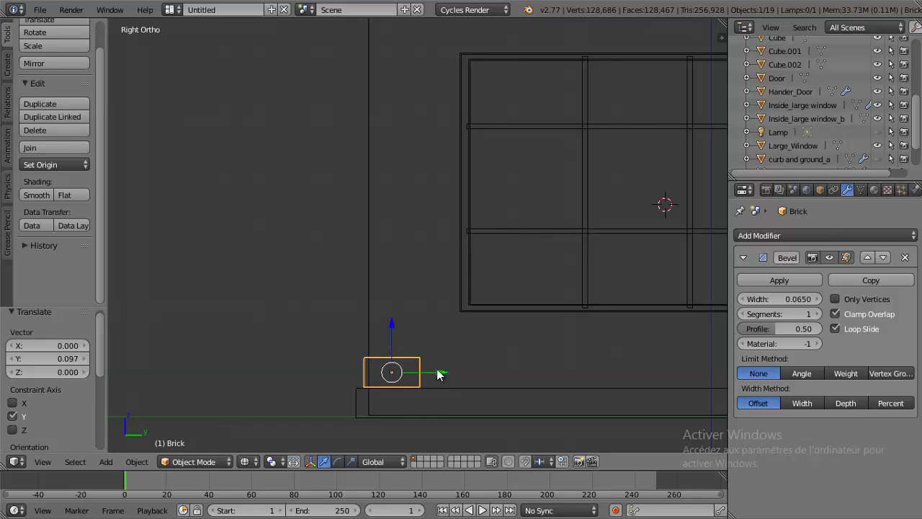
{"action": "mouse_move", "coordinate": [364, 261]}
{"action": "middle_mouse_down"}
{"action": "mouse_move", "coordinate": [339, 226]}
{"action": "mouse_move", "coordinate": [426, 249]}
{"action": "middle_mouse_up"}
Step: In front view, slide the brick along X to the wall corner and return to solid shading
{"action": "key", "text": "KP_1"}
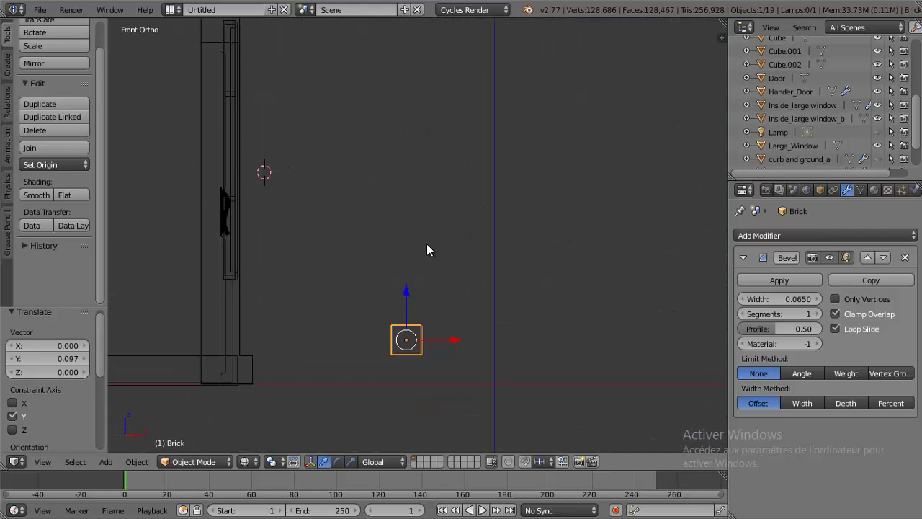
{"action": "left_click_drag", "start_coordinate": [456, 349], "coordinate": [270, 335]}
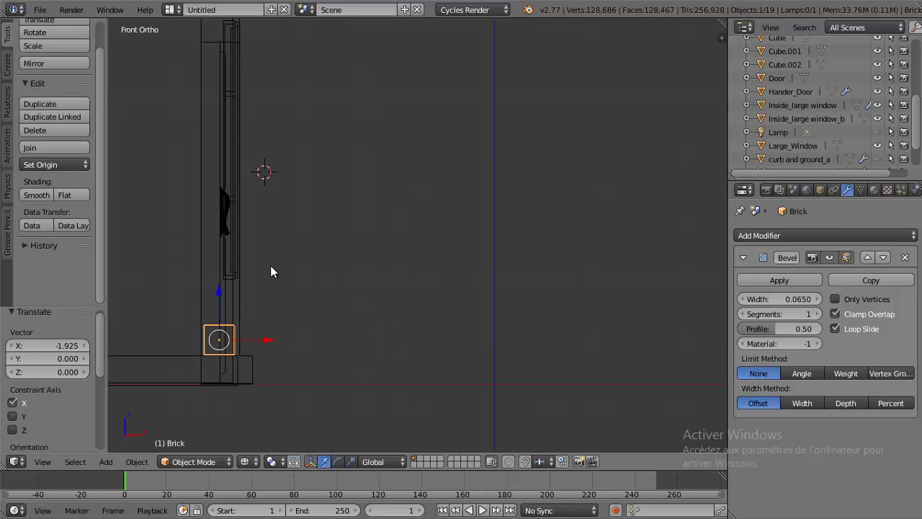
{"action": "middle_click_drag", "start_coordinate": [270, 265], "coordinate": [251, 329]}
{"action": "left_click_drag", "start_coordinate": [253, 319], "coordinate": [262, 319]}
{"action": "key", "text": "z"}
{"action": "scroll", "coordinate": [260, 322], "scroll_direction": "up", "scroll_amount": 1}
Step: Nudge the brick 0.028 and 0.003 along Y and −0.072 along X until flush with the corner
{"action": "mouse_move", "coordinate": [259, 321]}
{"action": "middle_mouse_down"}
{"action": "mouse_move", "coordinate": [165, 309]}
{"action": "mouse_move", "coordinate": [453, 190]}
{"action": "mouse_move", "coordinate": [482, 267]}
{"action": "mouse_move", "coordinate": [438, 236]}
{"action": "mouse_move", "coordinate": [351, 264]}
{"action": "middle_mouse_up"}
{"action": "scroll", "coordinate": [437, 235], "scroll_direction": "up", "scroll_amount": 2}
{"action": "left_click_drag", "start_coordinate": [351, 261], "coordinate": [354, 259]}
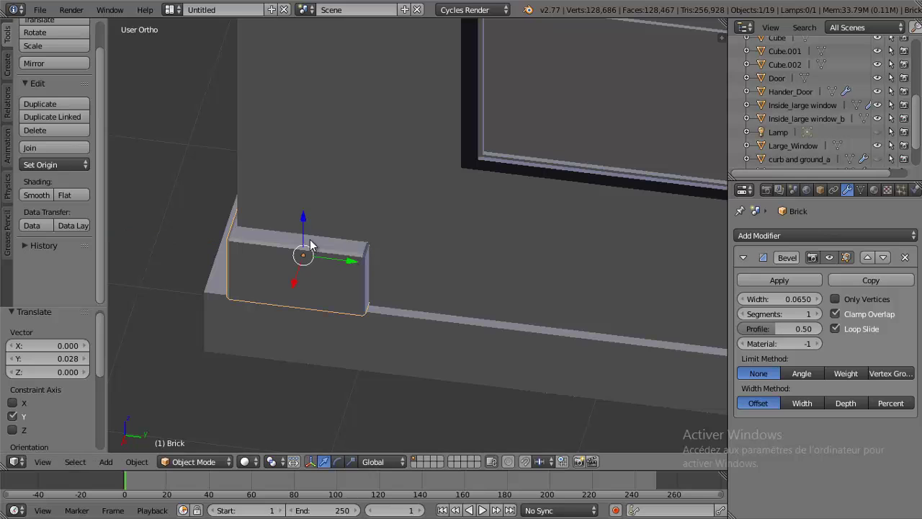
{"action": "mouse_move", "coordinate": [355, 259]}
{"action": "middle_mouse_down"}
{"action": "mouse_move", "coordinate": [344, 280]}
{"action": "mouse_move", "coordinate": [416, 243]}
{"action": "mouse_move", "coordinate": [339, 367]}
{"action": "middle_mouse_up"}
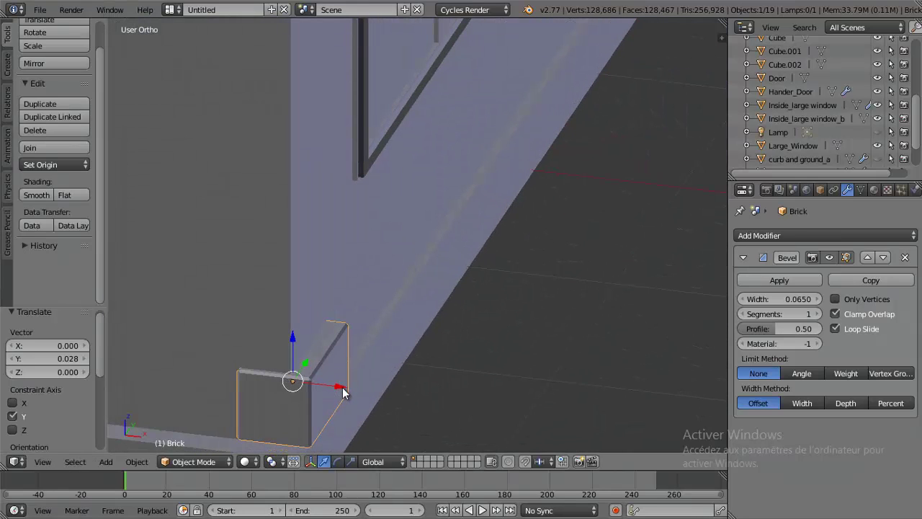
{"action": "mouse_move", "coordinate": [341, 388]}
{"action": "left_mouse_down"}
{"action": "mouse_move", "coordinate": [336, 394]}
{"action": "mouse_move", "coordinate": [326, 386]}
{"action": "left_mouse_up"}
{"action": "mouse_move", "coordinate": [329, 344]}
{"action": "middle_mouse_down"}
{"action": "mouse_move", "coordinate": [332, 373]}
{"action": "mouse_move", "coordinate": [268, 381]}
{"action": "middle_mouse_up"}
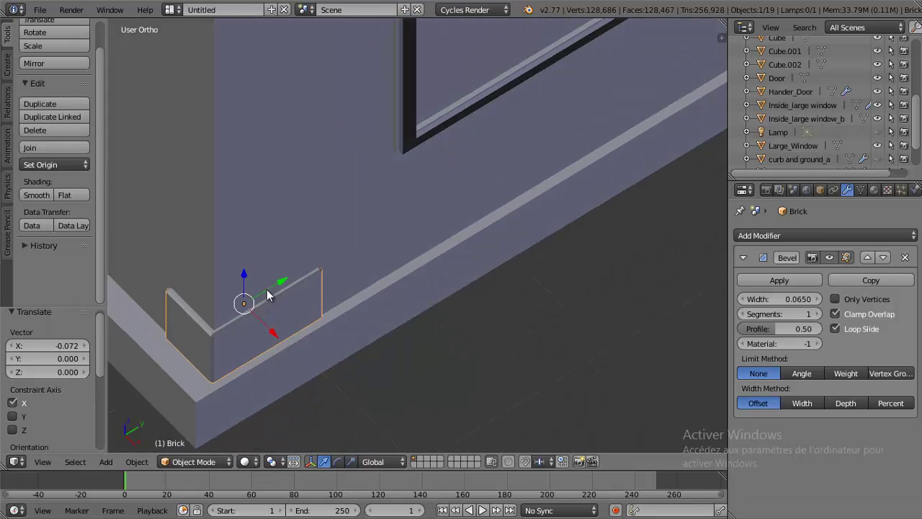
{"action": "left_click_drag", "start_coordinate": [280, 281], "coordinate": [278, 277]}
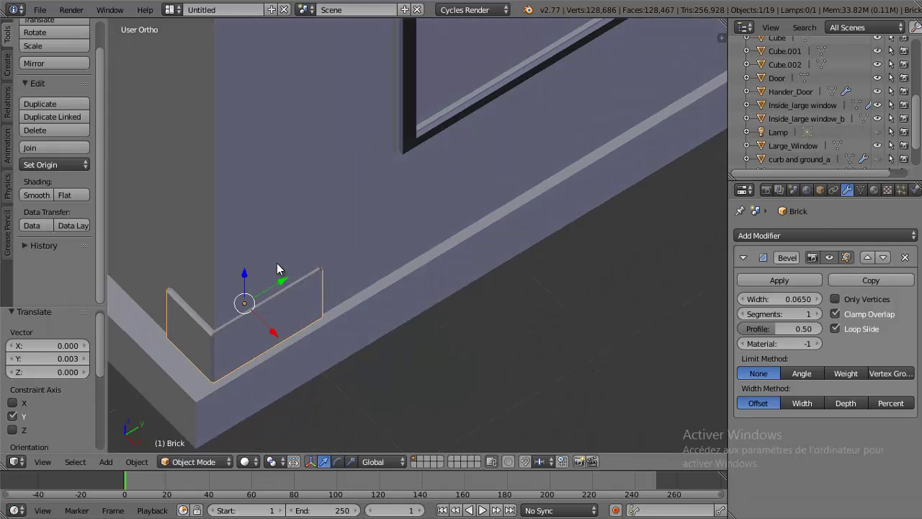
{"action": "middle_click_drag", "start_coordinate": [277, 263], "coordinate": [270, 261]}
{"action": "key", "text": "KP_3"}
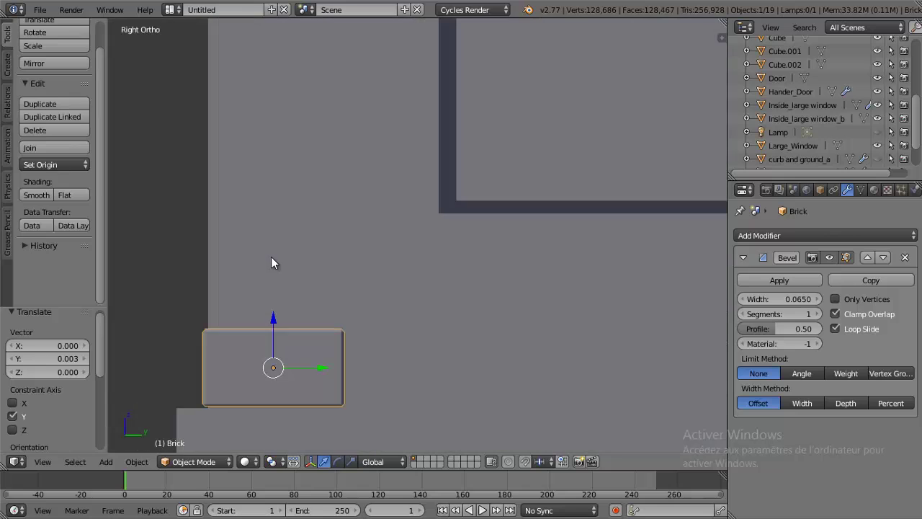
{"action": "scroll", "coordinate": [270, 240], "scroll_direction": "up", "scroll_amount": 2, "text": "shift"}
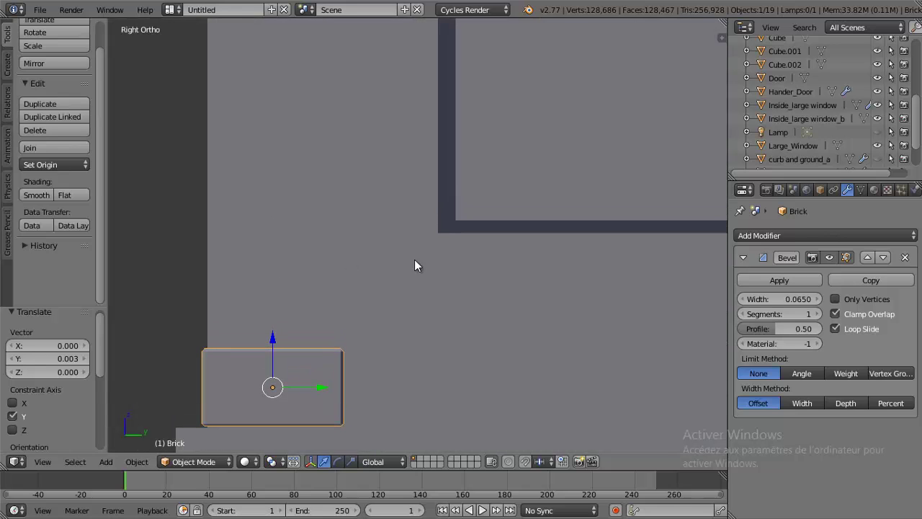
{"action": "left_click", "coordinate": [822, 237]}
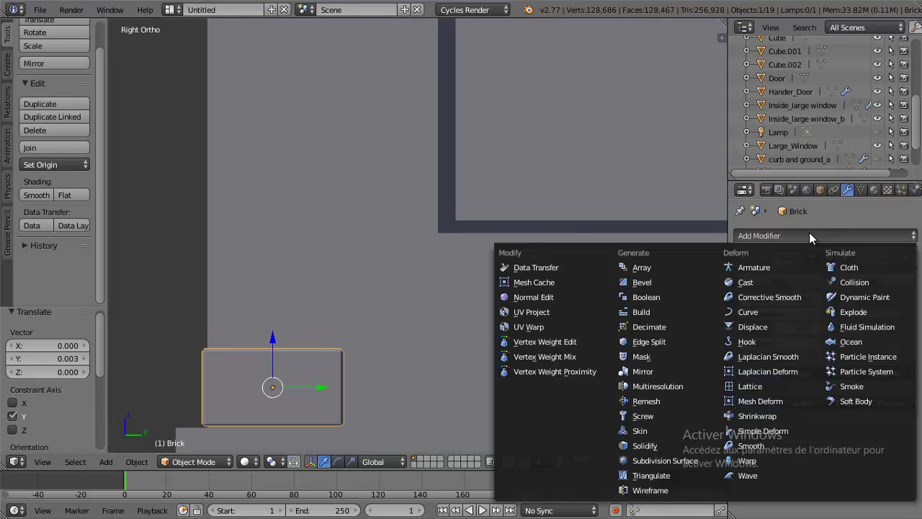
Step: Add an Array modifier to the brick and set its relative X and Y offsets to 0
{"action": "left_click", "coordinate": [627, 269]}
{"action": "middle_click_drag", "start_coordinate": [465, 258], "coordinate": [545, 294]}
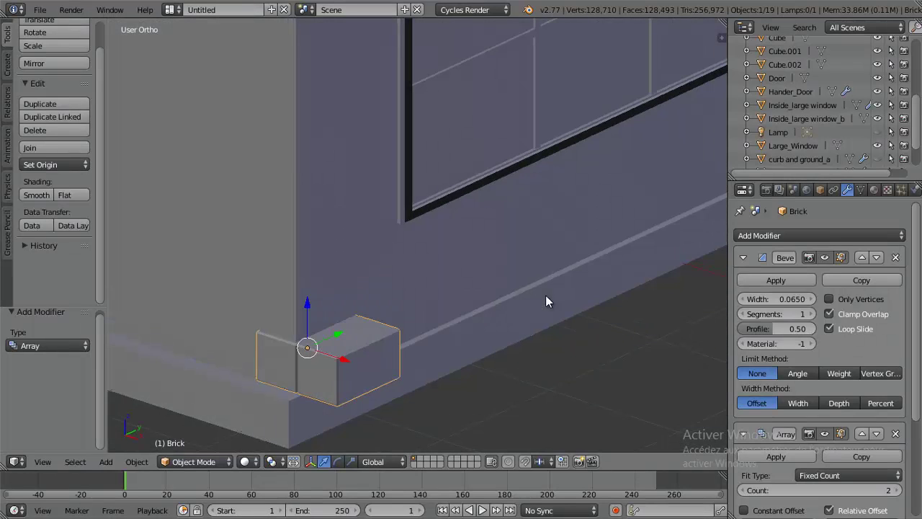
{"action": "scroll", "coordinate": [874, 333], "scroll_direction": "down", "scroll_amount": 5}
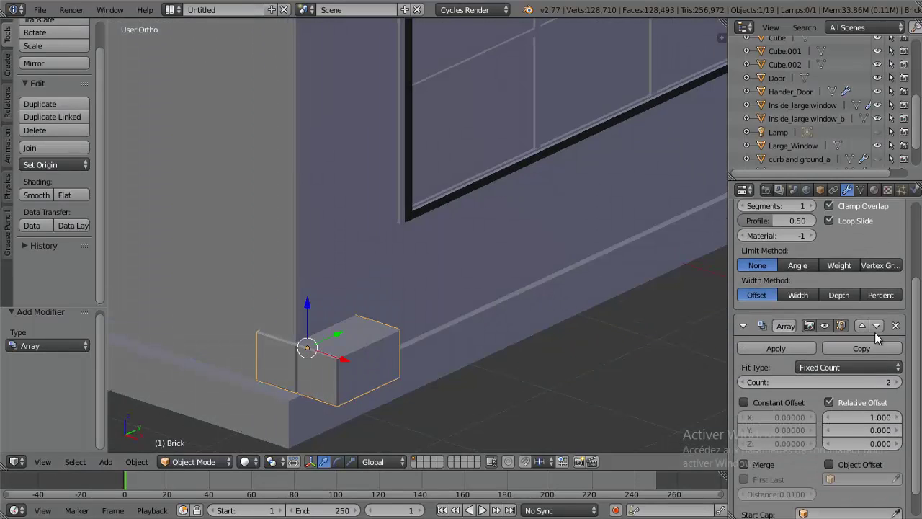
{"action": "left_click", "coordinate": [851, 417]}
{"action": "type", "text": "0"}
{"action": "key", "text": "Return"}
{"action": "left_click", "coordinate": [859, 432]}
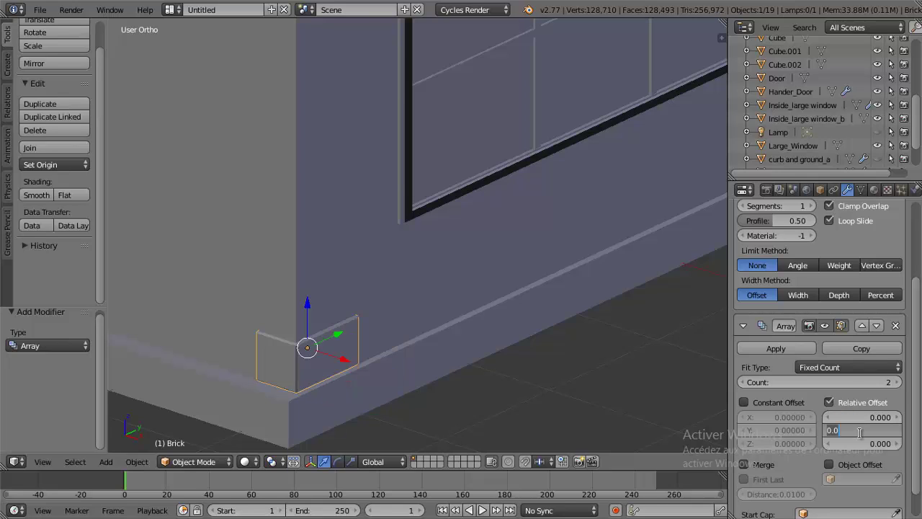
{"action": "left_click", "coordinate": [861, 432]}
{"action": "key", "text": "BackSpace"}
{"action": "key", "text": "BackSpace"}
{"action": "key", "text": "BackSpace"}
{"action": "type", "text": "2.4"}
{"action": "key", "text": "Return"}
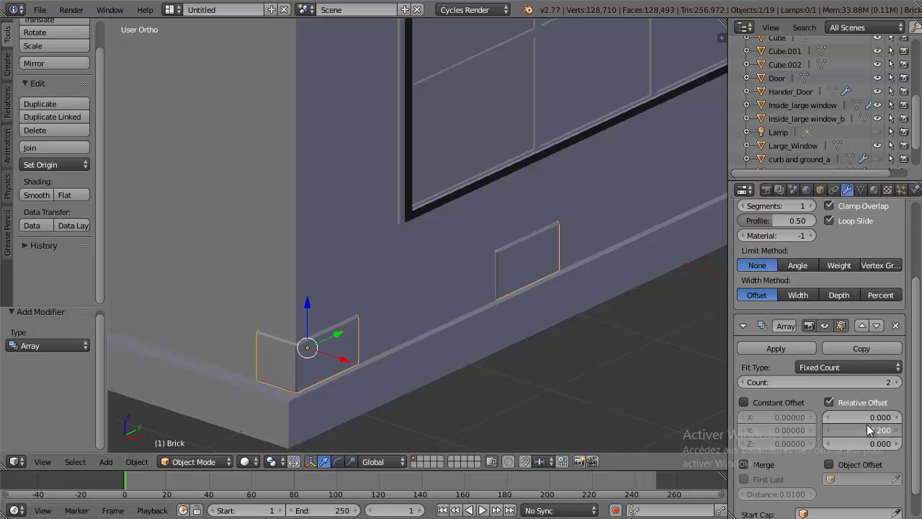
{"action": "left_click", "coordinate": [848, 429]}
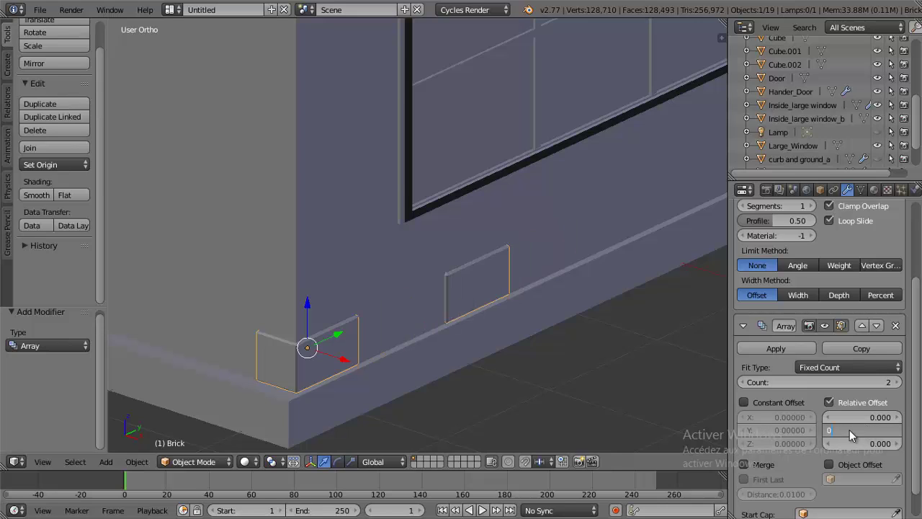
{"action": "type", "text": "0"}
{"action": "key", "text": "Return"}
Step: Set the array's relative Z offset to 1.9 so the copies stack upward
{"action": "left_click", "coordinate": [850, 442]}
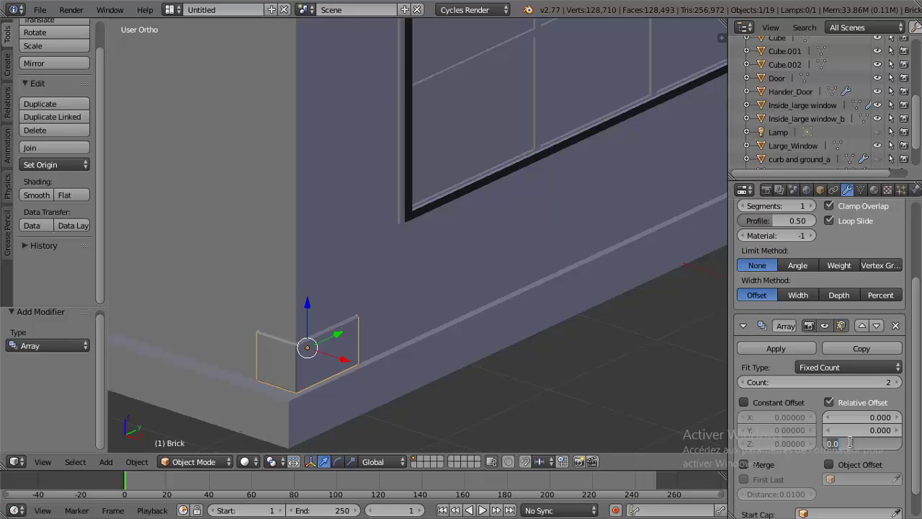
{"action": "type", "text": "1"}
{"action": "key", "text": "Return"}
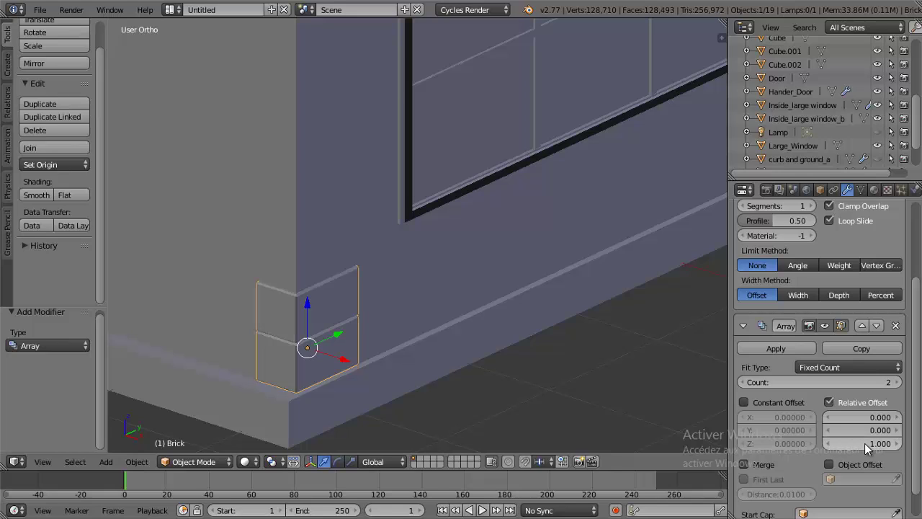
{"action": "left_click_drag", "start_coordinate": [865, 443], "coordinate": [874, 445]}
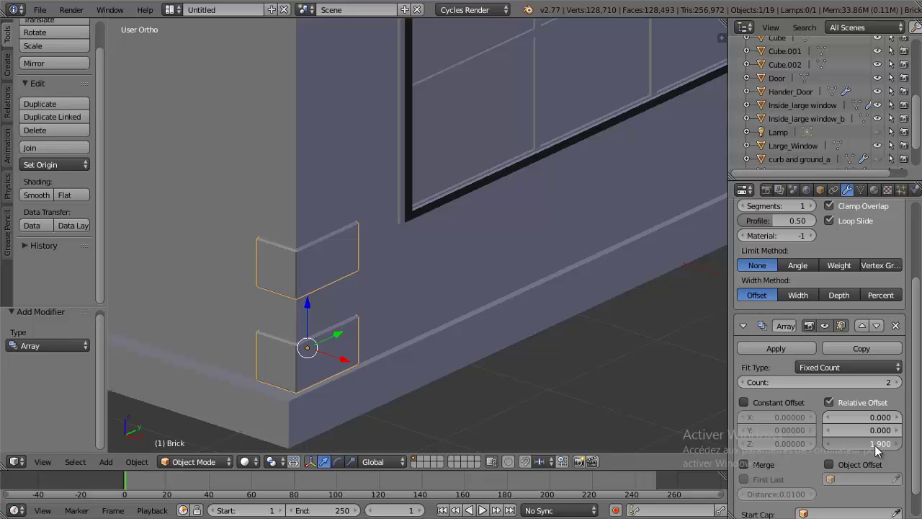
{"action": "middle_click_drag", "start_coordinate": [500, 288], "coordinate": [562, 308]}
Step: Raise the brick Array count to 7, keeping the relative Z offset at 1.900
{"action": "left_click", "coordinate": [897, 381]}
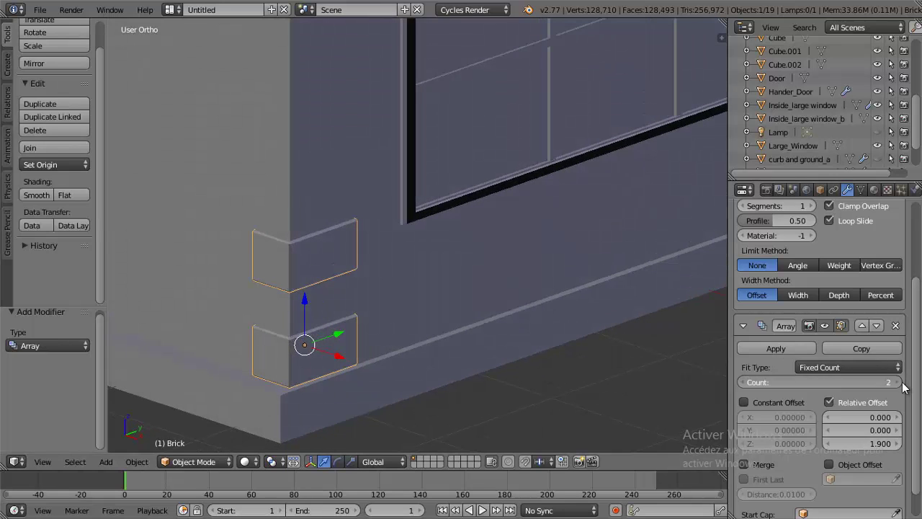
{"action": "left_click", "coordinate": [897, 382]}
{"action": "left_click", "coordinate": [897, 381]}
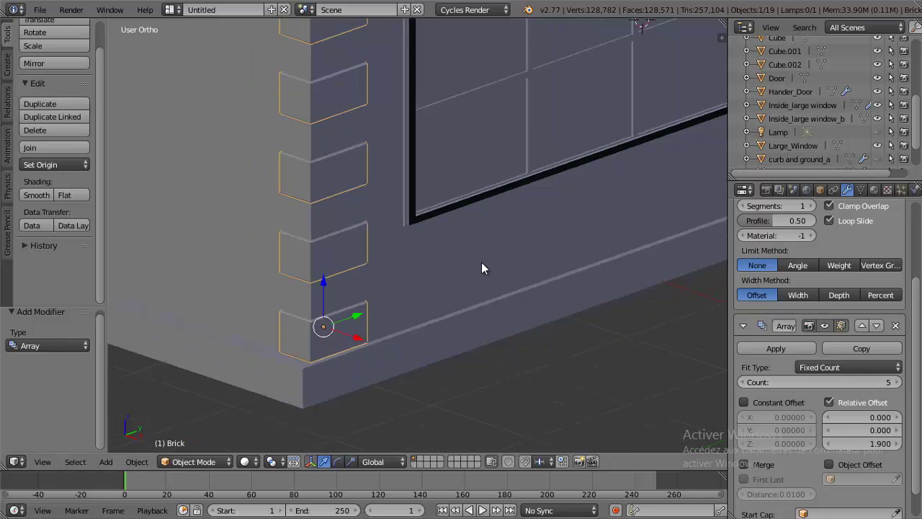
{"action": "mouse_move", "coordinate": [481, 262]}
{"action": "middle_mouse_down"}
{"action": "mouse_move", "coordinate": [430, 221]}
{"action": "mouse_move", "coordinate": [436, 343]}
{"action": "middle_mouse_up"}
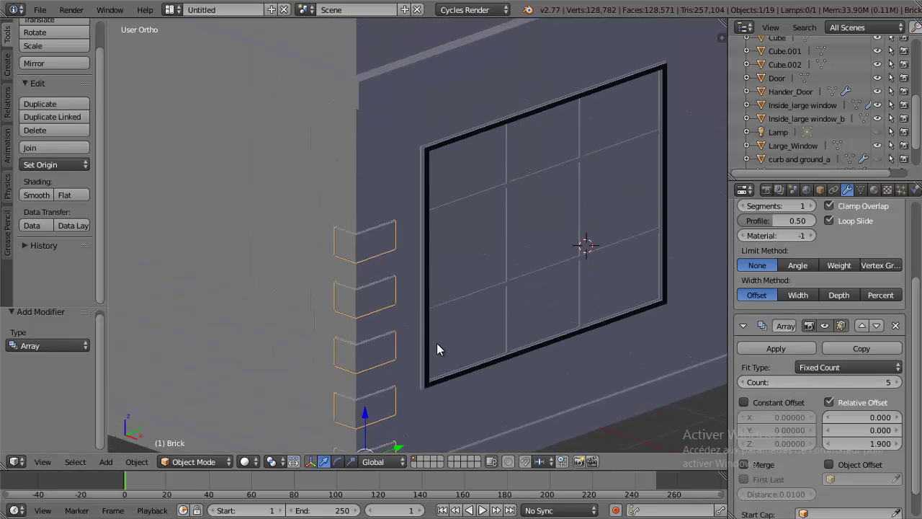
{"action": "left_click", "coordinate": [898, 443]}
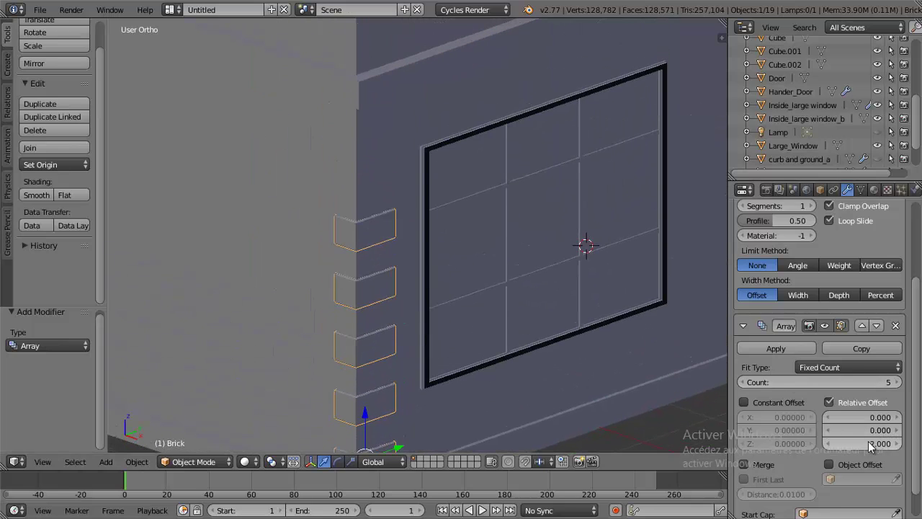
{"action": "left_click", "coordinate": [827, 443]}
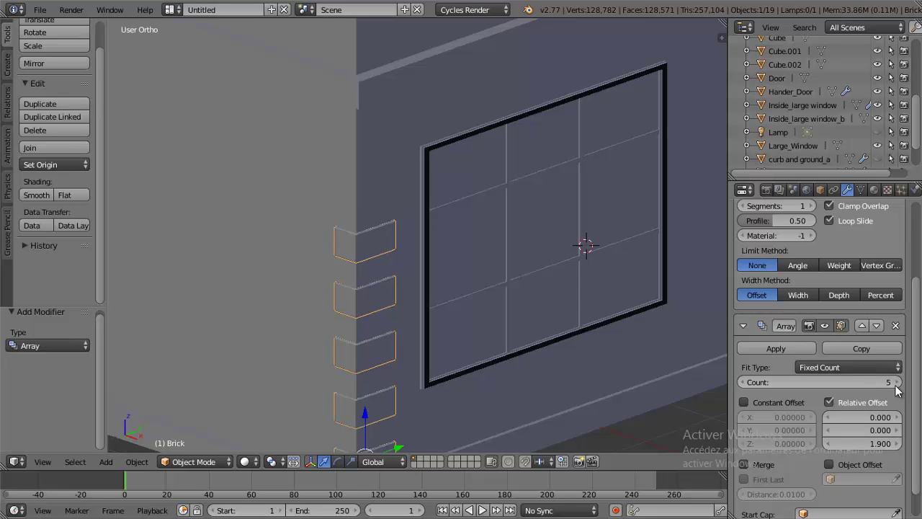
{"action": "left_click", "coordinate": [896, 382]}
{"action": "left_click", "coordinate": [897, 384]}
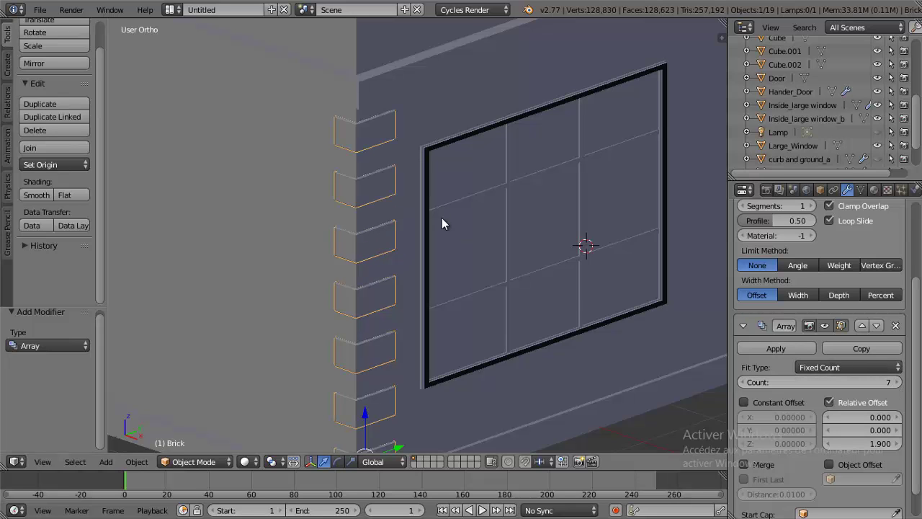
{"action": "mouse_move", "coordinate": [442, 218]}
{"action": "middle_mouse_down"}
{"action": "mouse_move", "coordinate": [447, 246]}
{"action": "mouse_move", "coordinate": [435, 216]}
{"action": "middle_mouse_up"}
{"action": "scroll", "coordinate": [435, 211], "scroll_direction": "down", "scroll_amount": 5}
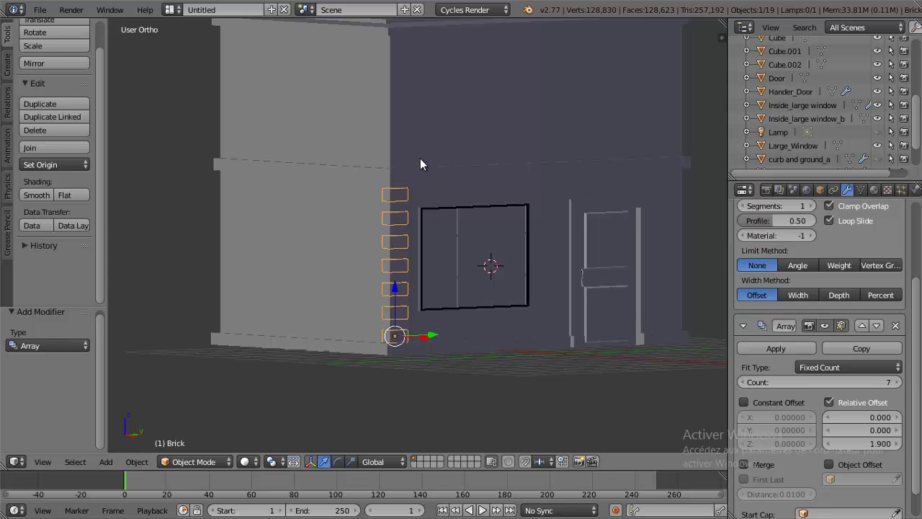
{"action": "mouse_move", "coordinate": [420, 157]}
{"action": "middle_mouse_down"}
{"action": "mouse_move", "coordinate": [416, 194]}
{"action": "mouse_move", "coordinate": [455, 201]}
{"action": "mouse_move", "coordinate": [457, 169]}
{"action": "mouse_move", "coordinate": [453, 189]}
{"action": "mouse_move", "coordinate": [411, 190]}
{"action": "mouse_move", "coordinate": [463, 208]}
{"action": "mouse_move", "coordinate": [474, 238]}
{"action": "middle_mouse_up"}
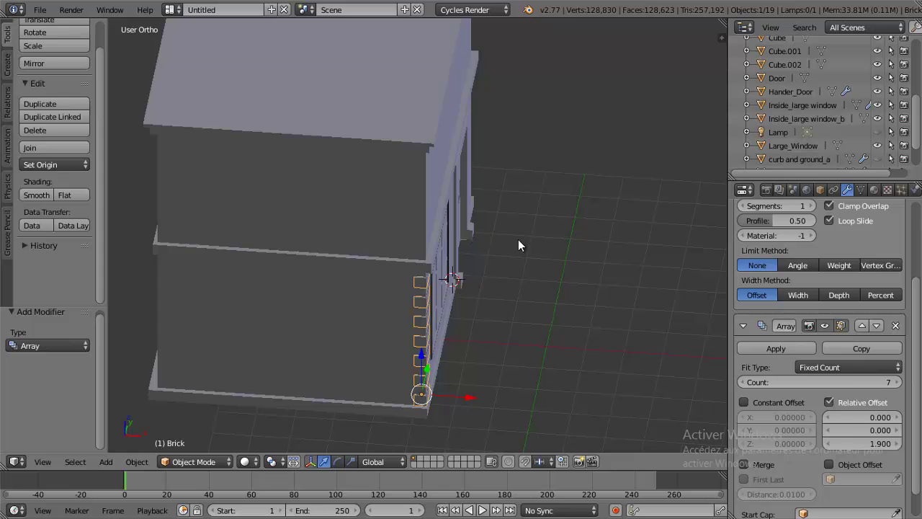
Step: Duplicate the brick column as Brick.001 and rotate it 90° in top view
{"action": "key", "text": "shift+d"}
{"action": "right_click", "coordinate": [492, 268]}
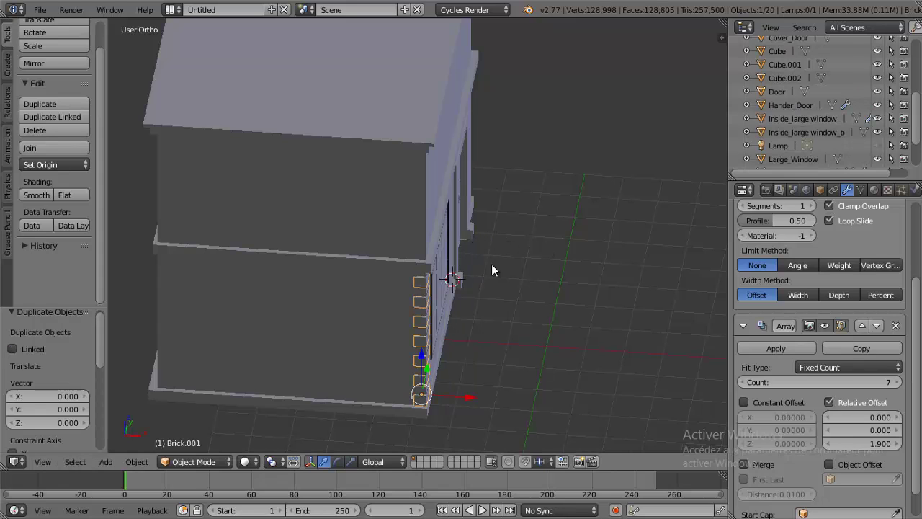
{"action": "left_click", "coordinate": [339, 463]}
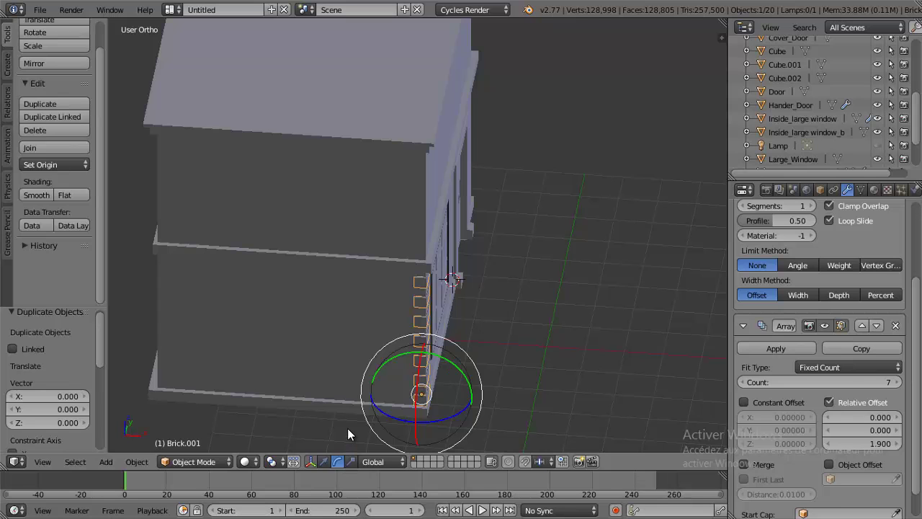
{"action": "key", "text": "KP_7"}
{"action": "key", "text": "z"}
{"action": "scroll", "coordinate": [403, 324], "scroll_direction": "up", "scroll_amount": 2}
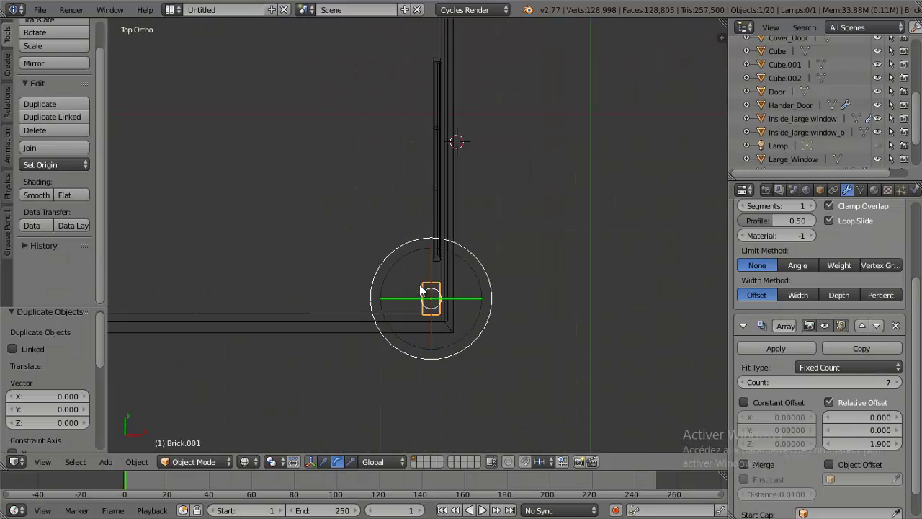
{"action": "scroll", "coordinate": [446, 295], "scroll_direction": "up", "scroll_amount": 2}
{"action": "left_click_drag", "start_coordinate": [467, 273], "coordinate": [510, 332]}
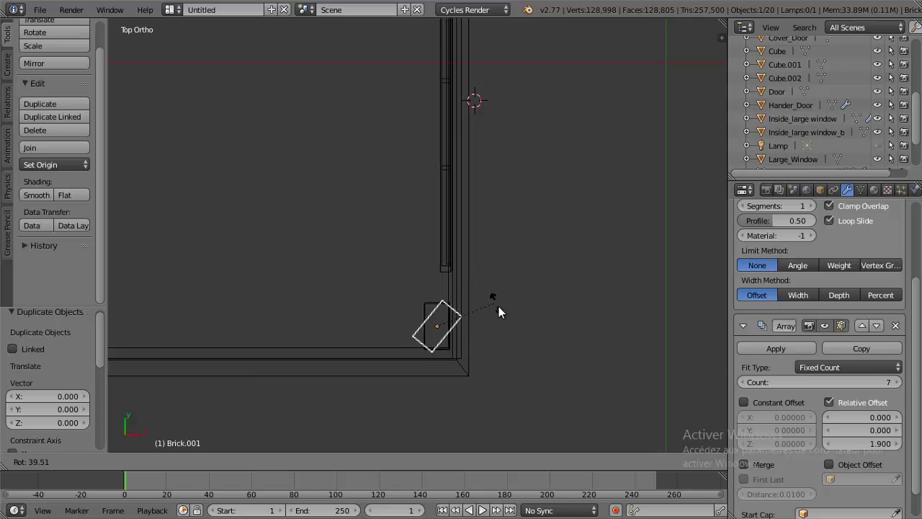
{"action": "left_click", "coordinate": [56, 346]}
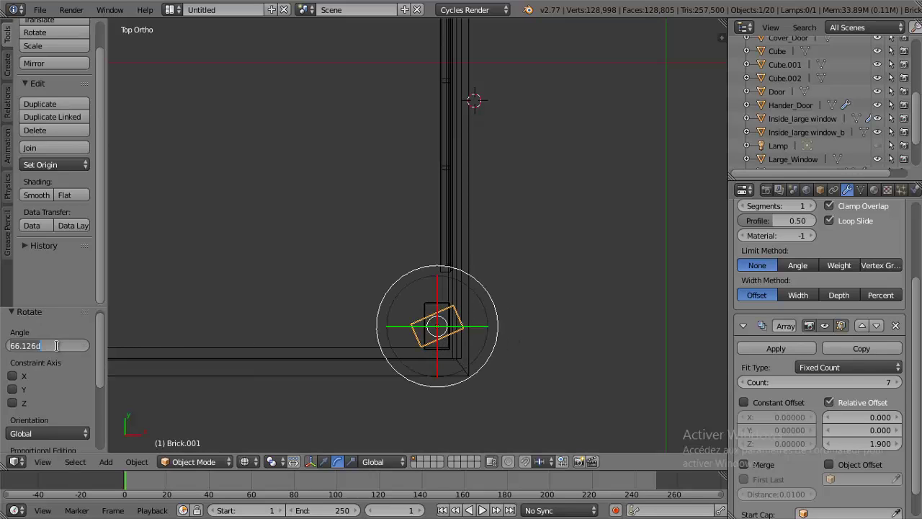
{"action": "type", "text": "90"}
{"action": "key", "text": "Return"}
Step: Move Brick.001 −0.025 along Y toward the adjacent wall face
{"action": "middle_click_drag", "start_coordinate": [452, 325], "coordinate": [437, 256], "text": "shift"}
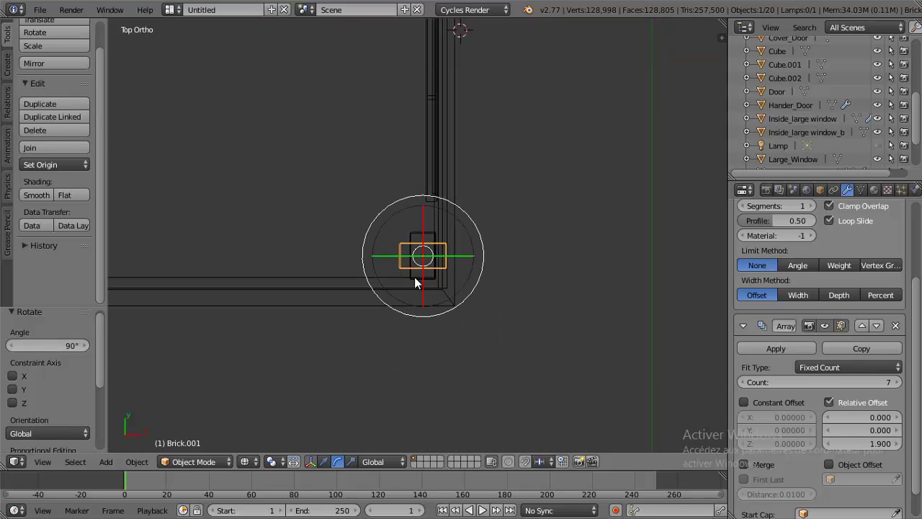
{"action": "left_click", "coordinate": [323, 461]}
{"action": "left_click_drag", "start_coordinate": [422, 210], "coordinate": [422, 227]}
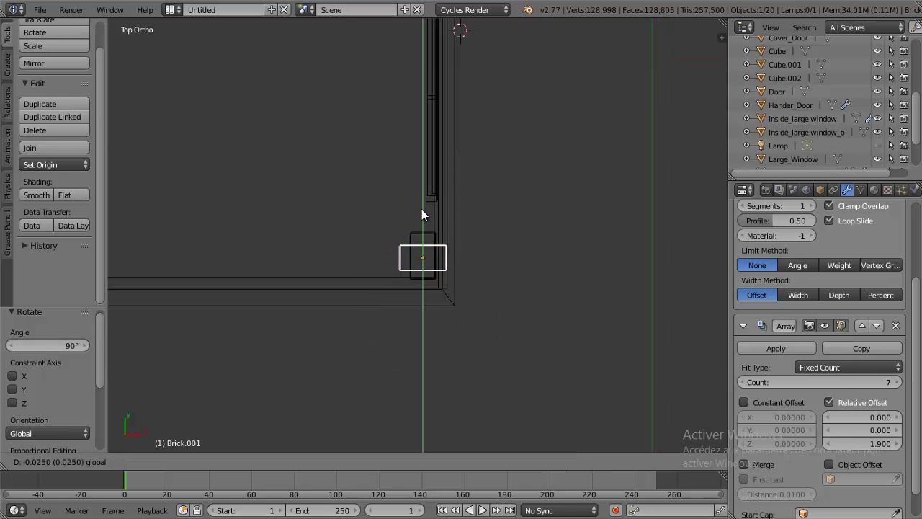
Step: Align the rotated brick copy by shifting it along Z, along Y and −0.102 along X
{"action": "mouse_move", "coordinate": [427, 240]}
{"action": "middle_mouse_down"}
{"action": "mouse_move", "coordinate": [382, 208]}
{"action": "mouse_move", "coordinate": [379, 158]}
{"action": "mouse_move", "coordinate": [420, 137]}
{"action": "mouse_move", "coordinate": [422, 159]}
{"action": "middle_mouse_up"}
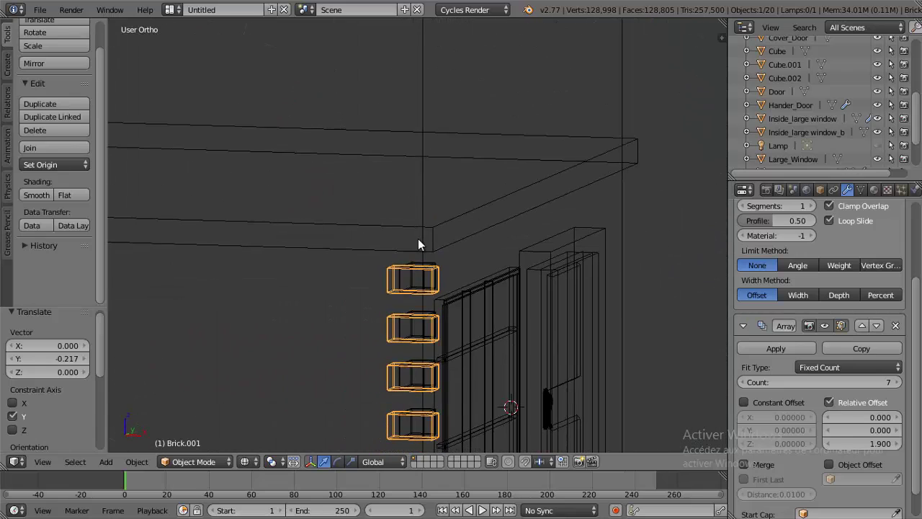
{"action": "middle_click_drag", "start_coordinate": [394, 256], "coordinate": [393, 155], "text": "shift"}
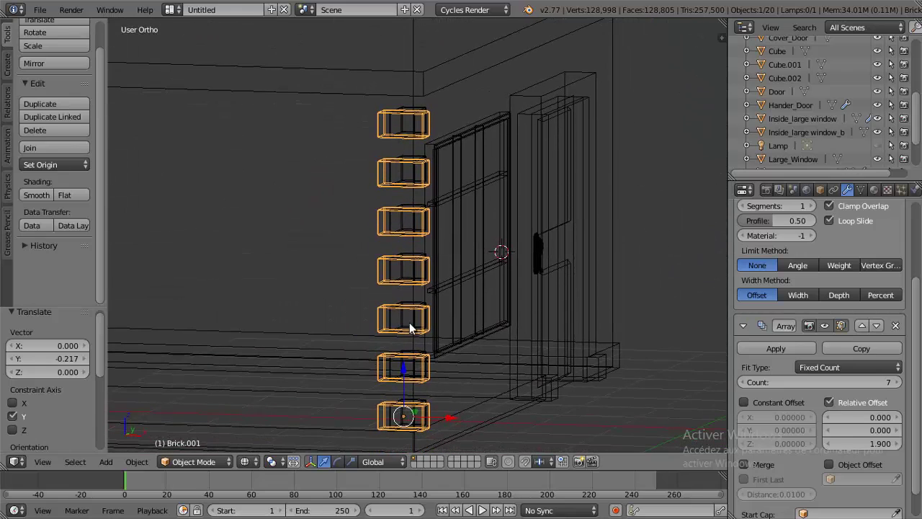
{"action": "key", "text": "g"}
{"action": "key", "text": "z"}
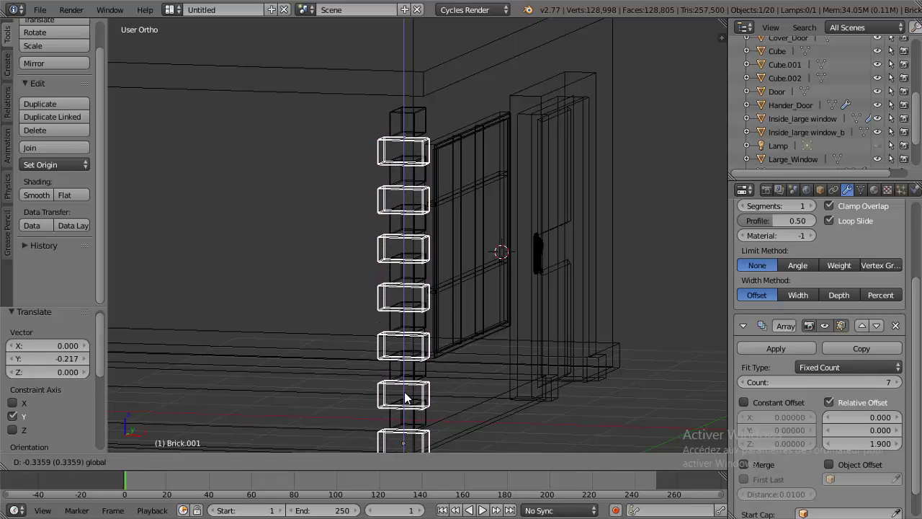
{"action": "left_click", "coordinate": [404, 397]}
{"action": "key", "text": "z"}
{"action": "middle_click_drag", "start_coordinate": [405, 398], "coordinate": [310, 188]}
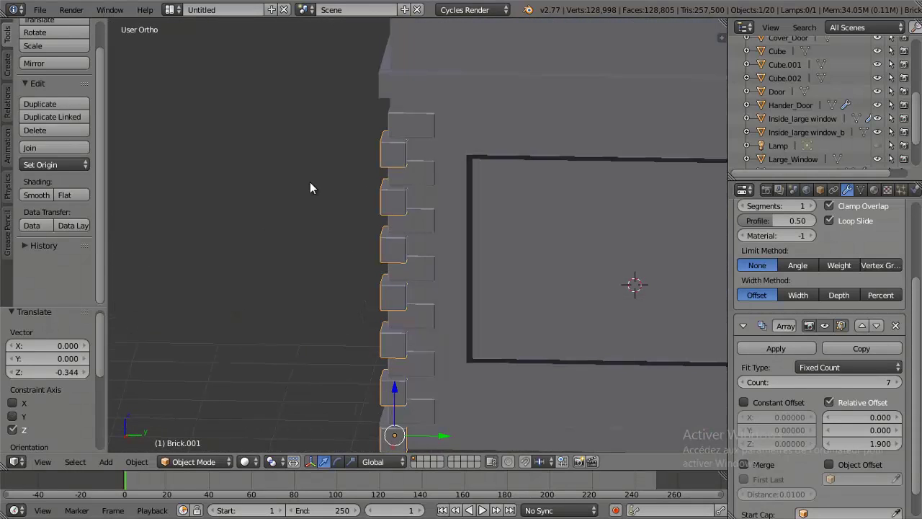
{"action": "middle_click_drag", "start_coordinate": [422, 366], "coordinate": [397, 271], "text": "shift"}
{"action": "key", "text": "g"}
{"action": "key", "text": "y"}
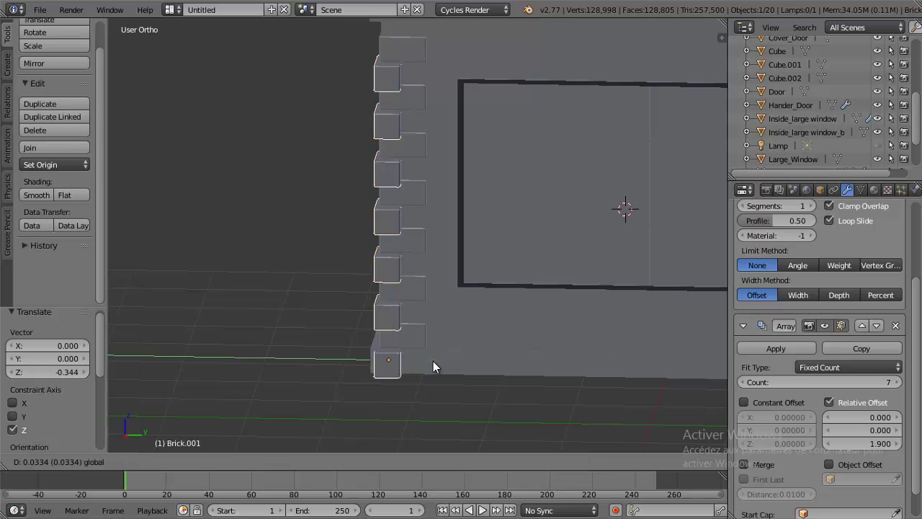
{"action": "left_click", "coordinate": [434, 361]}
{"action": "mouse_move", "coordinate": [405, 313]}
{"action": "middle_mouse_down", "text": "shift"}
{"action": "mouse_move", "coordinate": [545, 283]}
{"action": "mouse_move", "coordinate": [549, 298]}
{"action": "mouse_move", "coordinate": [424, 366]}
{"action": "middle_mouse_up", "text": "shift"}
{"action": "left_click_drag", "start_coordinate": [423, 365], "coordinate": [436, 342]}
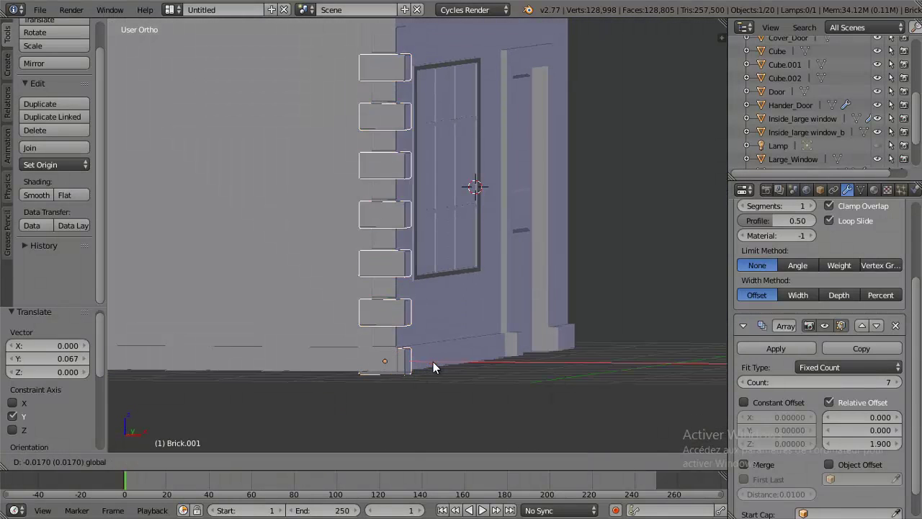
{"action": "left_click", "coordinate": [436, 343]}
Step: Set the copy's Array Count to 6 and raise it 0.675 along Z
{"action": "mouse_move", "coordinate": [436, 343]}
{"action": "middle_mouse_down"}
{"action": "mouse_move", "coordinate": [448, 272]}
{"action": "mouse_move", "coordinate": [366, 288]}
{"action": "middle_mouse_up"}
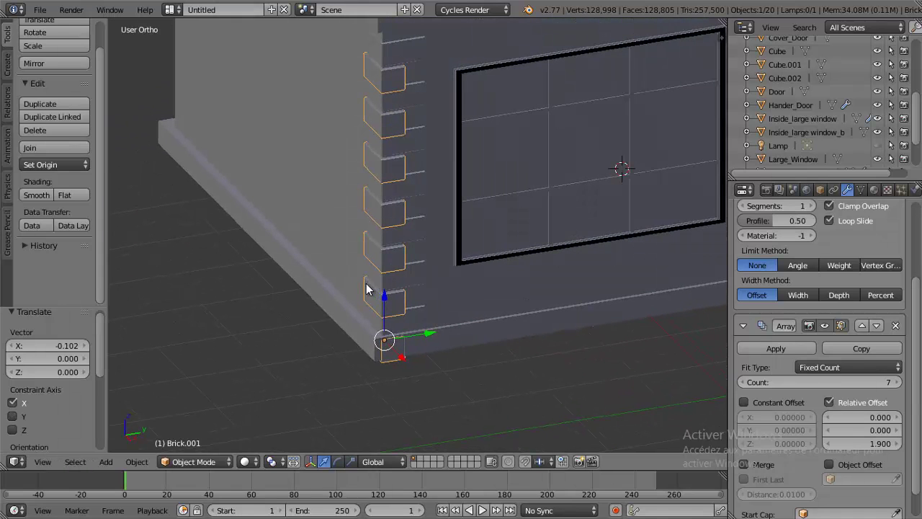
{"action": "left_click", "coordinate": [742, 382]}
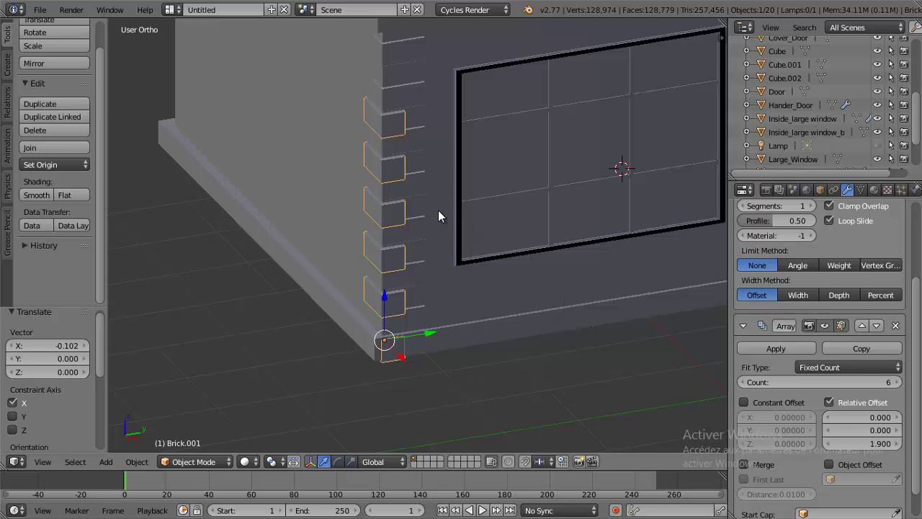
{"action": "left_click_drag", "start_coordinate": [384, 298], "coordinate": [384, 254]}
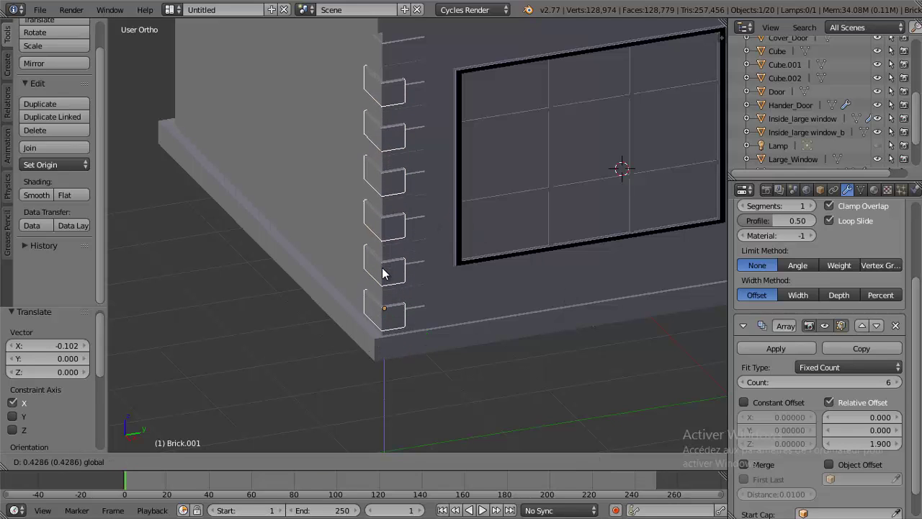
{"action": "left_click", "coordinate": [384, 254]}
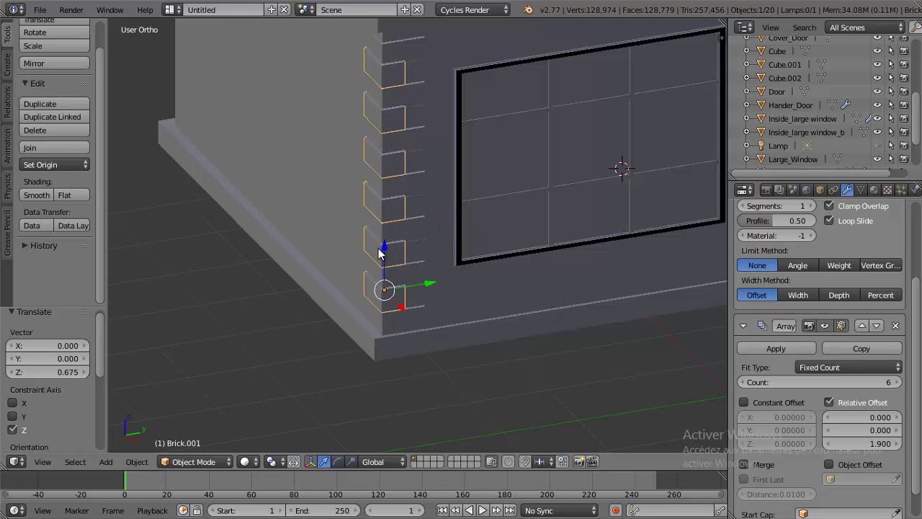
{"action": "mouse_move", "coordinate": [384, 254]}
{"action": "middle_mouse_down"}
{"action": "mouse_move", "coordinate": [446, 333]}
{"action": "mouse_move", "coordinate": [428, 144]}
{"action": "mouse_move", "coordinate": [457, 261]}
{"action": "mouse_move", "coordinate": [364, 257]}
{"action": "mouse_move", "coordinate": [344, 173]}
{"action": "mouse_move", "coordinate": [364, 200]}
{"action": "middle_mouse_up"}
Step: Duplicate the brick column, raise the copy 4.481 along Z and reduce its array to six bricks
{"action": "right_click", "coordinate": [373, 214]}
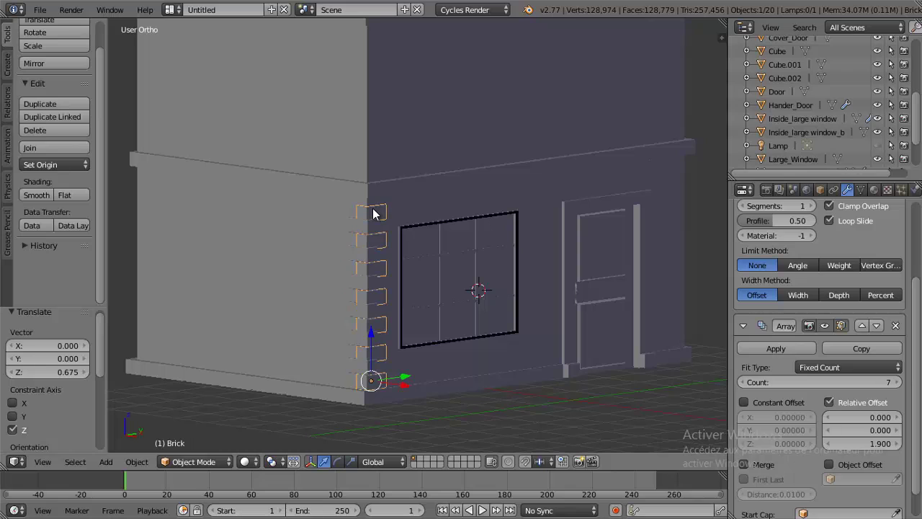
{"action": "right_click", "coordinate": [369, 188]}
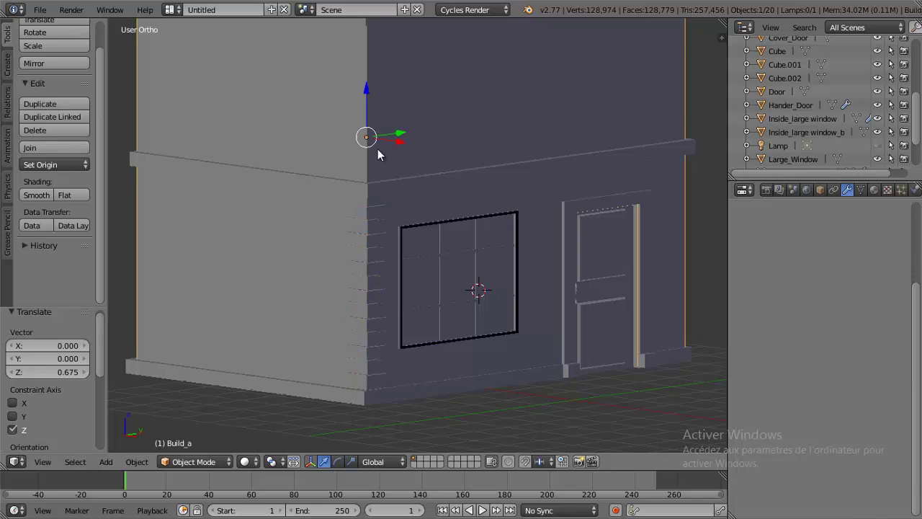
{"action": "right_click", "coordinate": [377, 216]}
{"action": "key", "text": "shift+d"}
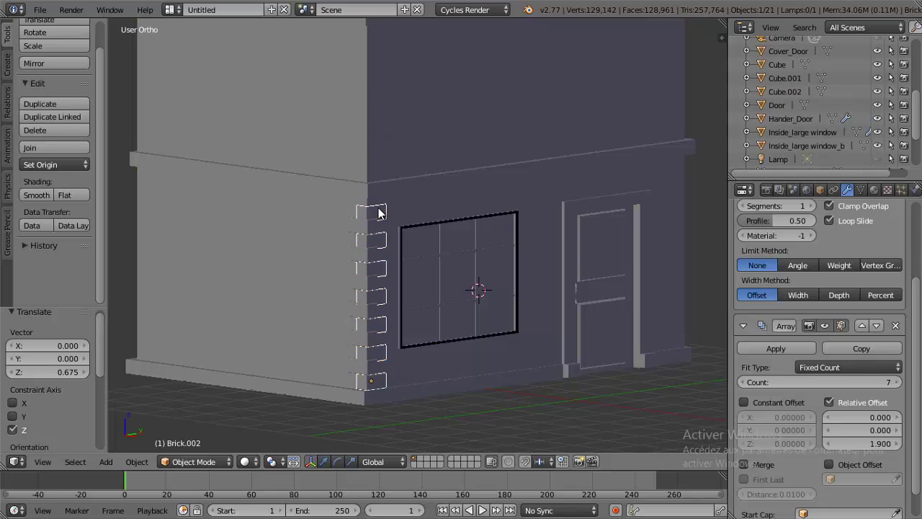
{"action": "right_click", "coordinate": [382, 215]}
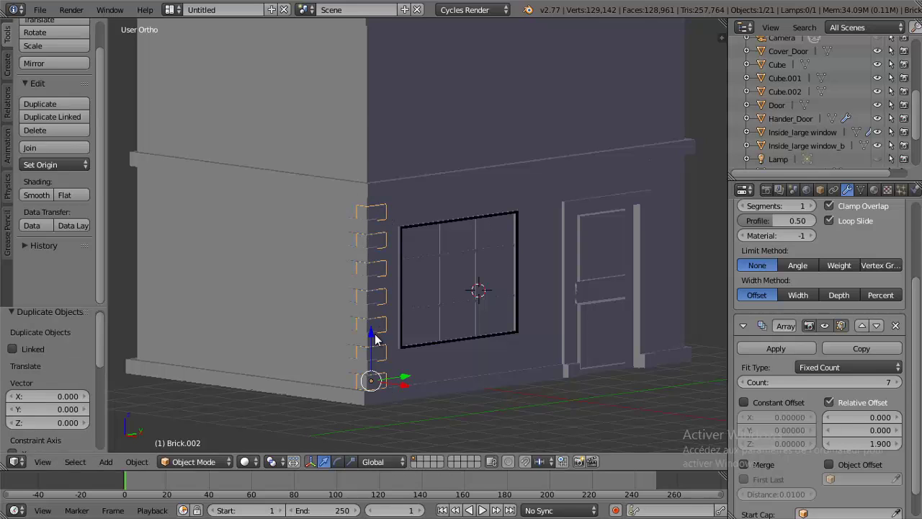
{"action": "key", "text": "g"}
{"action": "key", "text": "z"}
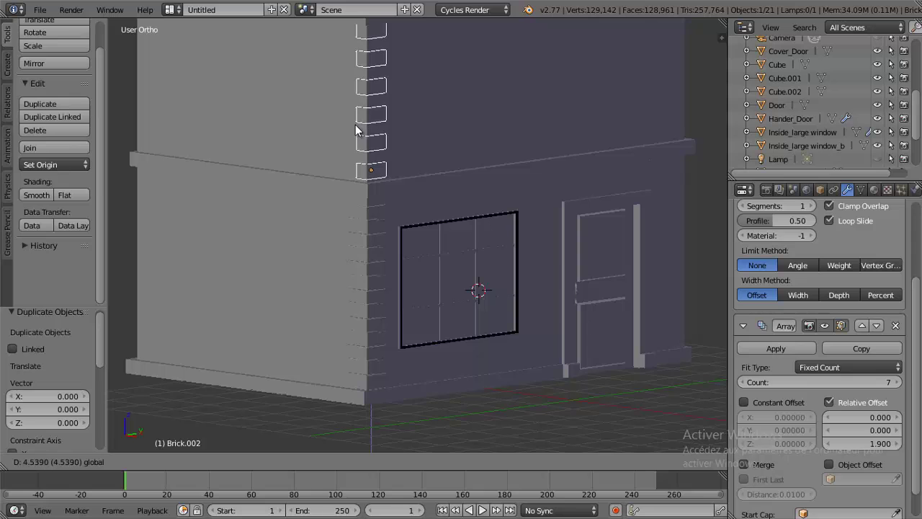
{"action": "left_click", "coordinate": [355, 126]}
{"action": "middle_click_drag", "start_coordinate": [355, 126], "coordinate": [356, 217], "text": "shift"}
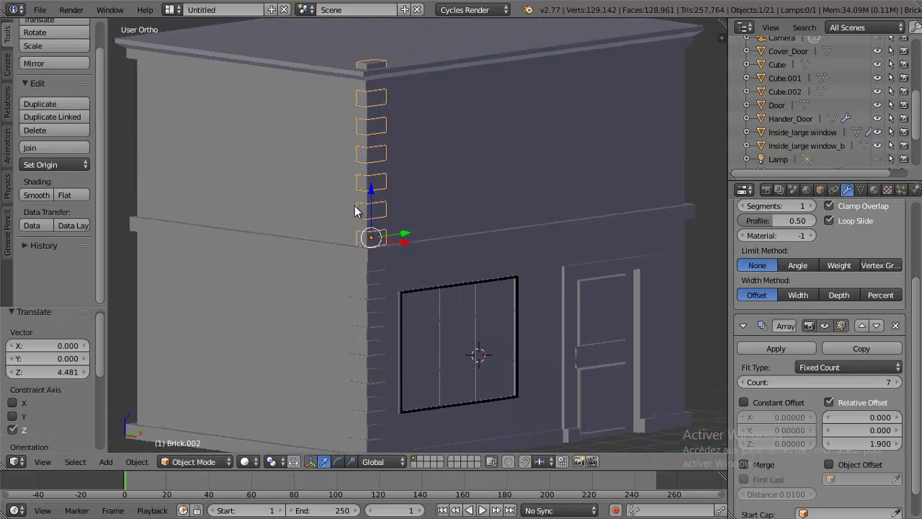
{"action": "left_click", "coordinate": [741, 381]}
Step: Select the lower column Brick.001 and duplicate it
{"action": "middle_click_drag", "start_coordinate": [437, 209], "coordinate": [468, 220]}
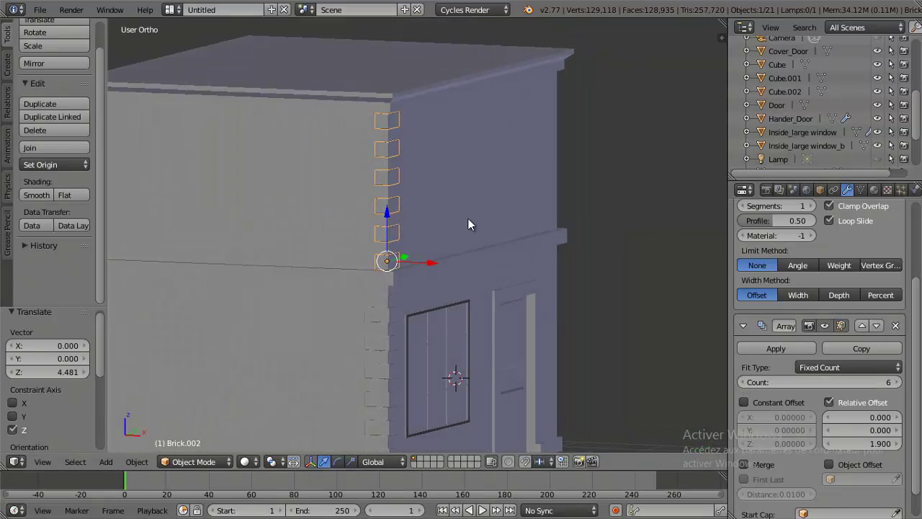
{"action": "key", "text": "a"}
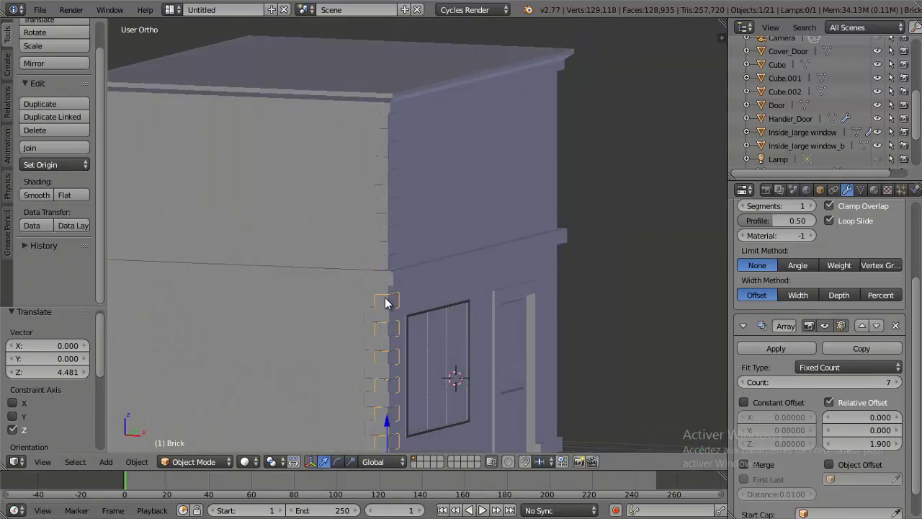
{"action": "right_click", "coordinate": [387, 317]}
{"action": "key", "text": "shift+d"}
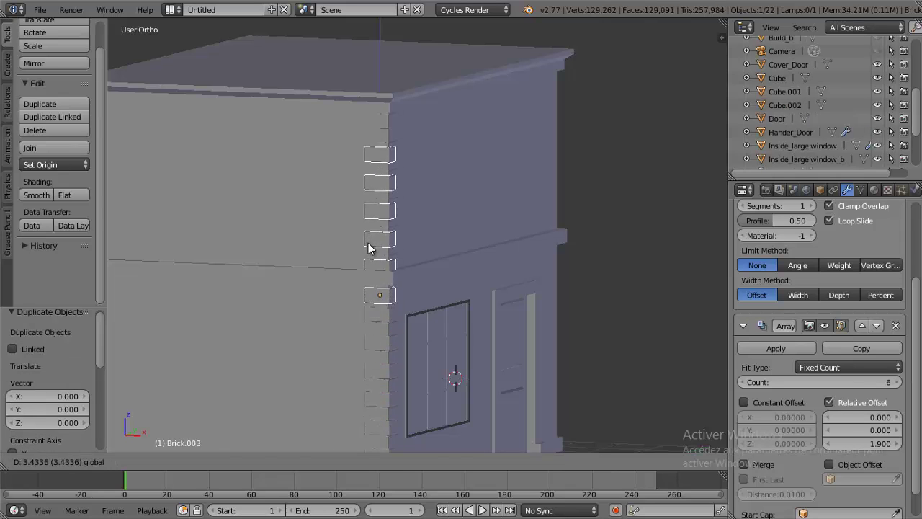
Step: Place the Brick.003 copy, set its Array Count to 5 and raise it 0.603 along Z
{"action": "left_click", "coordinate": [368, 228]}
{"action": "mouse_move", "coordinate": [368, 228]}
{"action": "middle_mouse_down"}
{"action": "mouse_move", "coordinate": [293, 225]}
{"action": "mouse_move", "coordinate": [311, 224]}
{"action": "middle_mouse_up"}
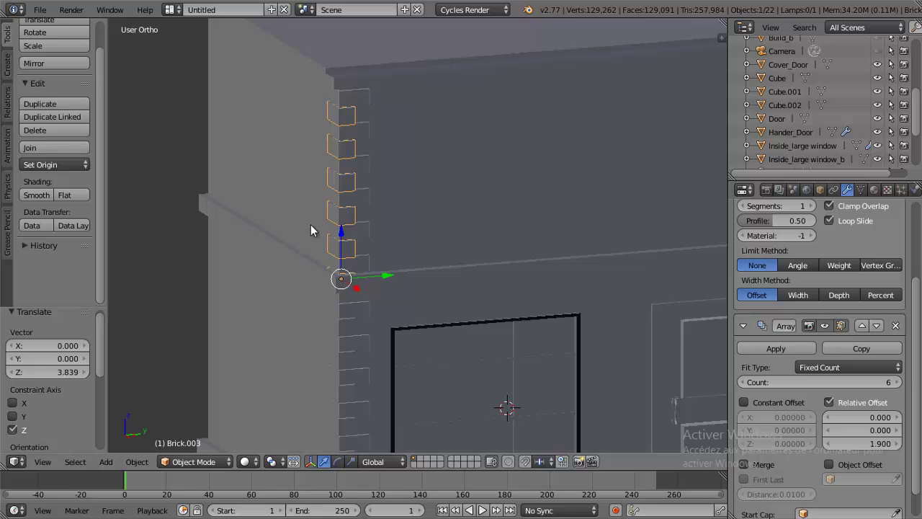
{"action": "left_click", "coordinate": [745, 382]}
{"action": "key", "text": "g"}
{"action": "key", "text": "z"}
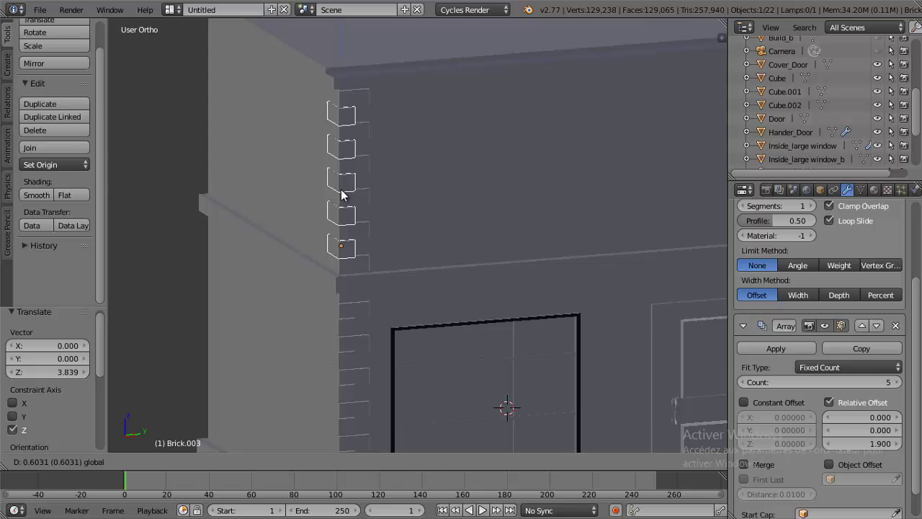
{"action": "left_click", "coordinate": [343, 194]}
Step: Zoom out and orbit to a tilted view of the whole house
{"action": "scroll", "coordinate": [343, 207], "scroll_direction": "down", "scroll_amount": 5}
{"action": "mouse_move", "coordinate": [346, 222]}
{"action": "middle_mouse_down"}
{"action": "mouse_move", "coordinate": [448, 231]}
{"action": "mouse_move", "coordinate": [324, 264]}
{"action": "mouse_move", "coordinate": [324, 291]}
{"action": "mouse_move", "coordinate": [310, 298]}
{"action": "middle_mouse_up"}
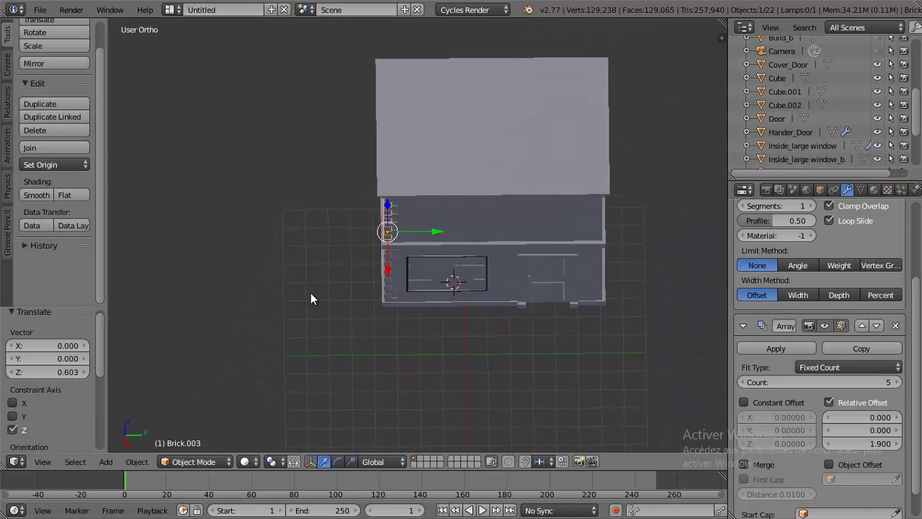
{"action": "mouse_move", "coordinate": [372, 167]}
{"action": "middle_mouse_down"}
{"action": "mouse_move", "coordinate": [293, 233]}
{"action": "mouse_move", "coordinate": [387, 170]}
{"action": "mouse_move", "coordinate": [589, 109]}
{"action": "middle_mouse_up"}
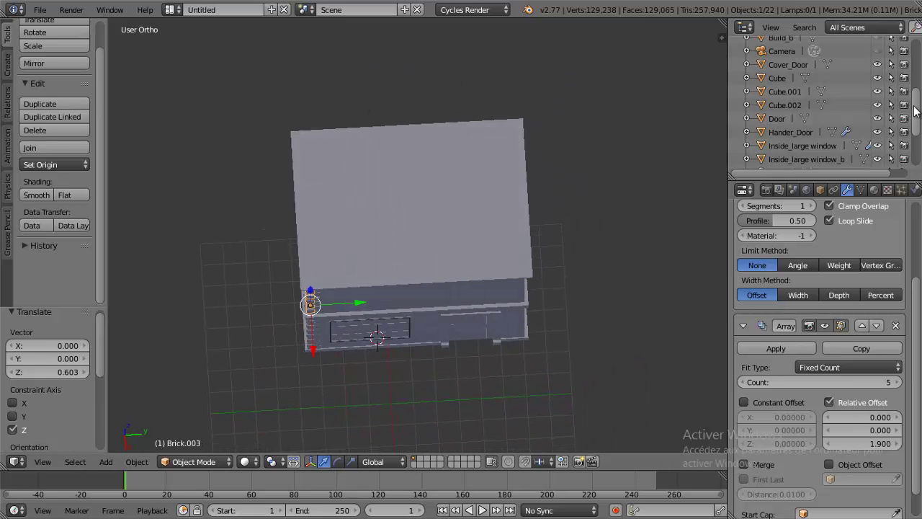
{"action": "left_click_drag", "start_coordinate": [917, 109], "coordinate": [916, 50]}
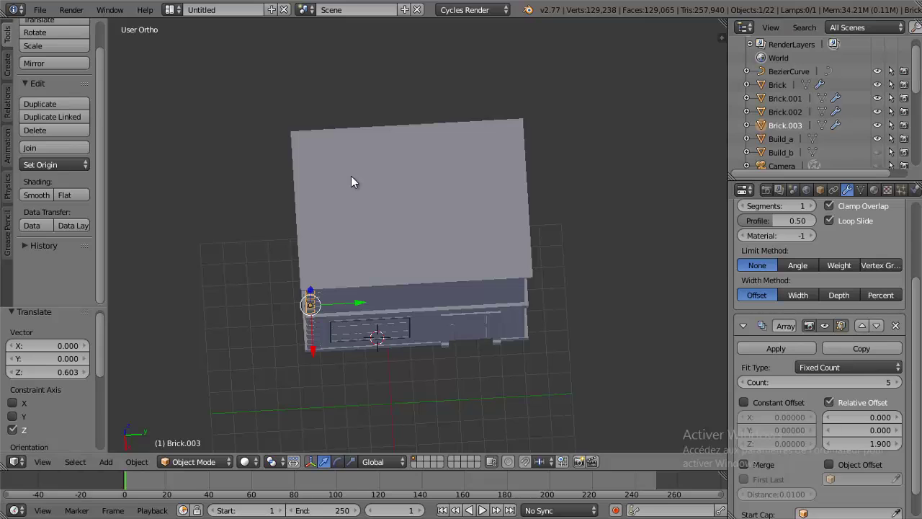
{"action": "mouse_move", "coordinate": [351, 181]}
{"action": "middle_mouse_down"}
{"action": "mouse_move", "coordinate": [366, 159]}
{"action": "mouse_move", "coordinate": [442, 148]}
{"action": "middle_mouse_up"}
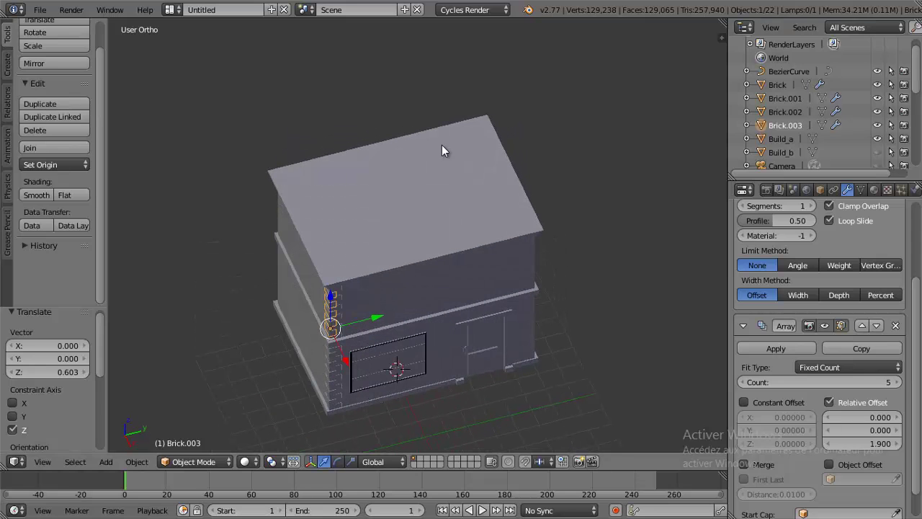
Step: Rename Brick.001 to Brick_a in the Outliner
{"action": "double_click", "coordinate": [790, 99]}
{"action": "double_click", "coordinate": [808, 99]}
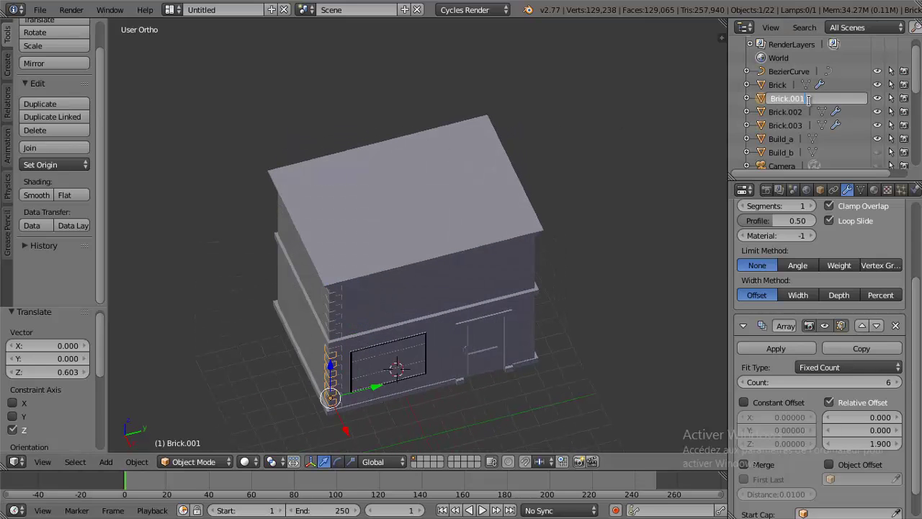
{"action": "left_click", "coordinate": [791, 98]}
{"action": "key", "text": "Delete"}
{"action": "type", "text": "_a"}
{"action": "key", "text": "Return"}
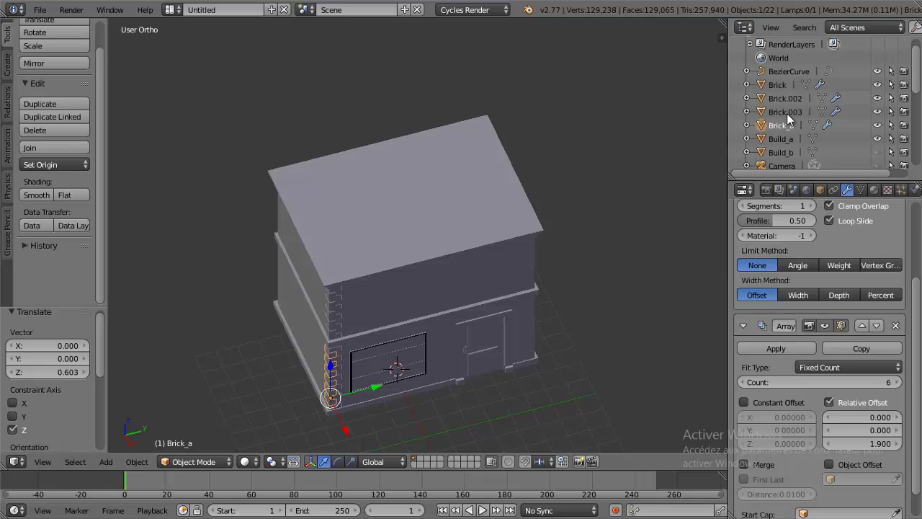
Step: Rename Brick.003 to Brick_B and Brick.002 to Brick_C
{"action": "left_click", "coordinate": [786, 113]}
{"action": "double_click", "coordinate": [789, 110]}
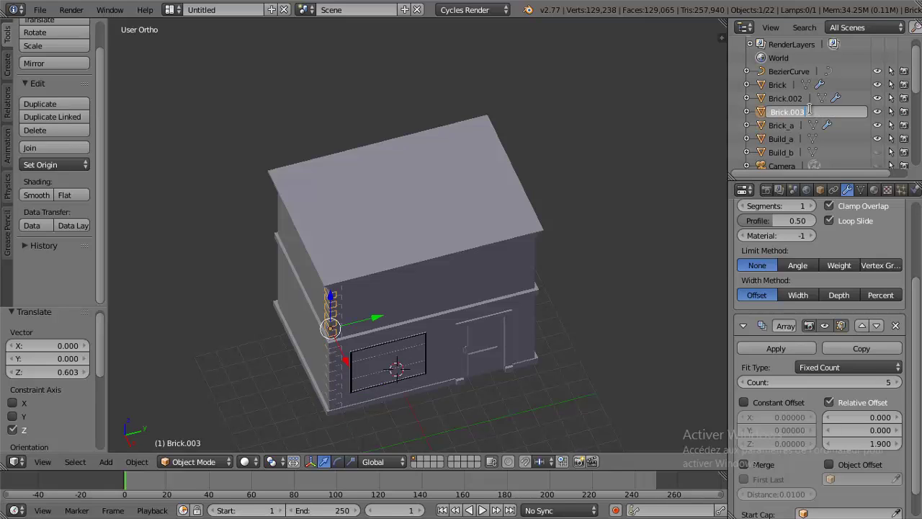
{"action": "left_click_drag", "start_coordinate": [810, 109], "coordinate": [789, 112]}
{"action": "type", "text": "_B"}
{"action": "key", "text": "Return"}
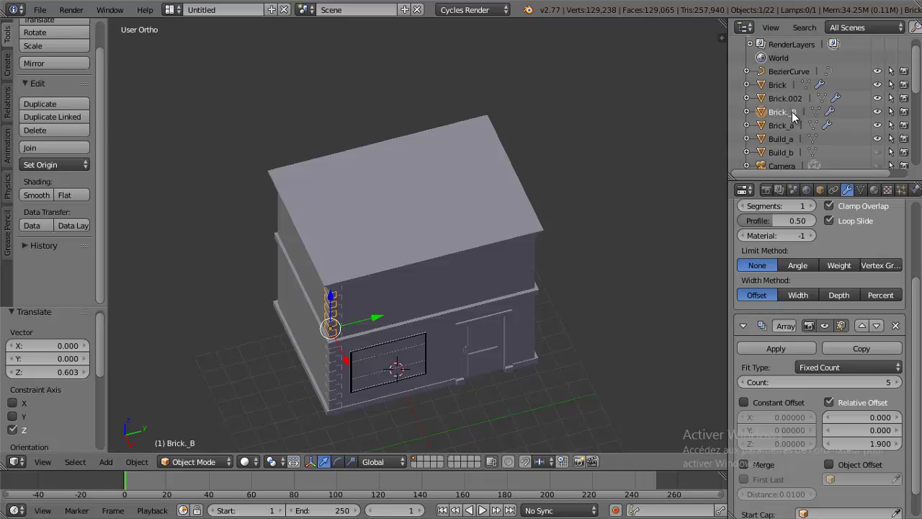
{"action": "left_click", "coordinate": [789, 99]}
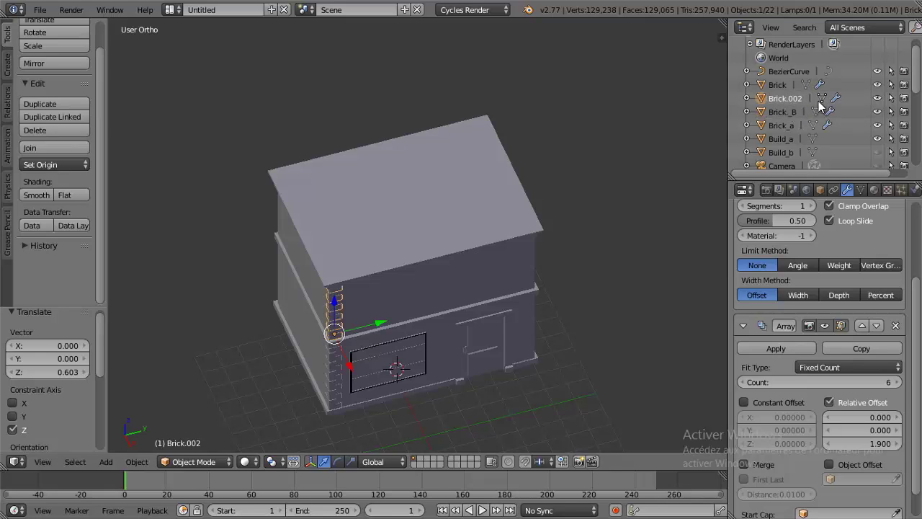
{"action": "double_click", "coordinate": [800, 102]}
{"action": "left_click_drag", "start_coordinate": [812, 100], "coordinate": [793, 100]}
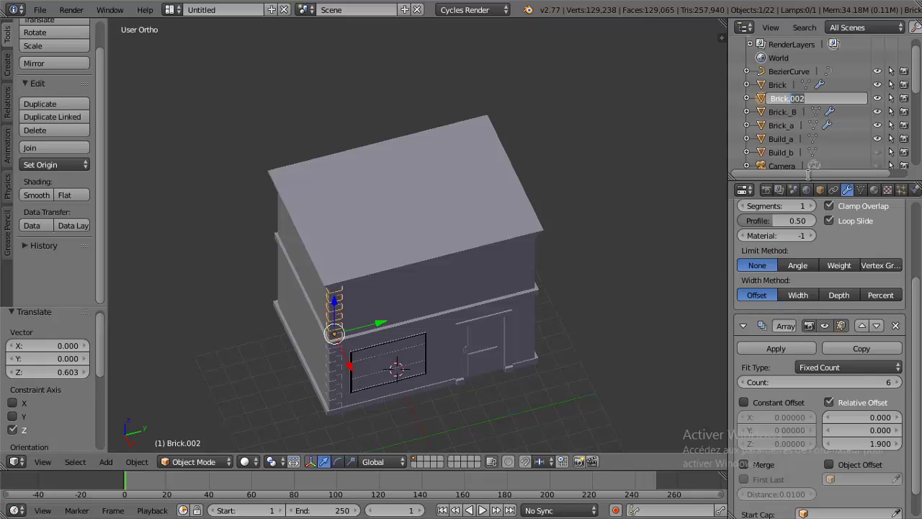
{"action": "key", "text": "BackSpace"}
{"action": "type", "text": "_C"}
{"action": "key", "text": "Return"}
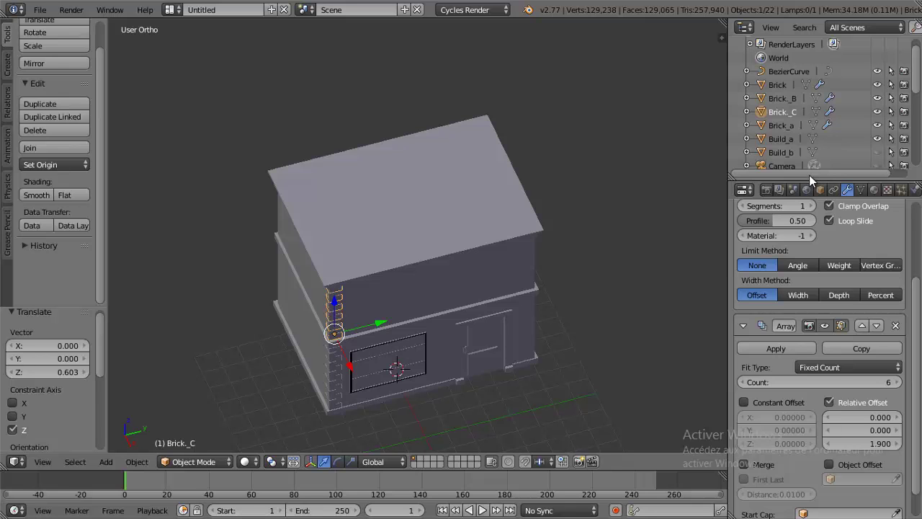
{"action": "mouse_move", "coordinate": [528, 113]}
{"action": "middle_mouse_down"}
{"action": "mouse_move", "coordinate": [511, 148]}
{"action": "mouse_move", "coordinate": [478, 123]}
{"action": "mouse_move", "coordinate": [481, 146]}
{"action": "middle_mouse_up"}
Step: Switch to the top view in wireframe and zoom in on the house footprint
{"action": "key", "text": "KP_7"}
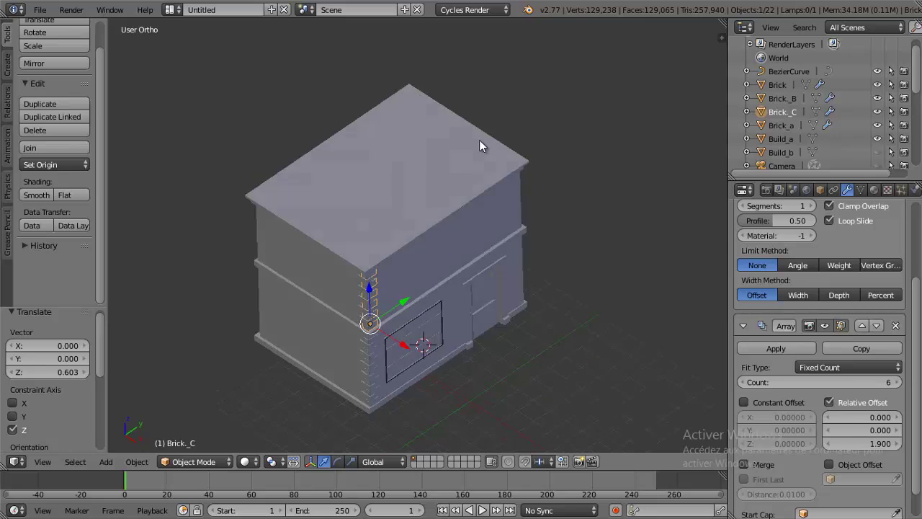
{"action": "key", "text": "z"}
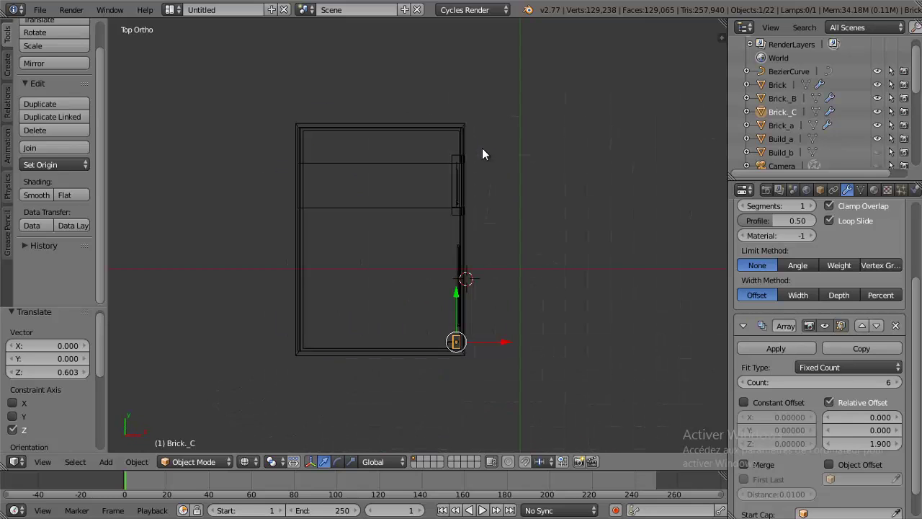
{"action": "scroll", "coordinate": [432, 202], "scroll_direction": "up", "scroll_amount": 1}
{"action": "scroll", "coordinate": [396, 177], "scroll_direction": "up", "scroll_amount": 4}
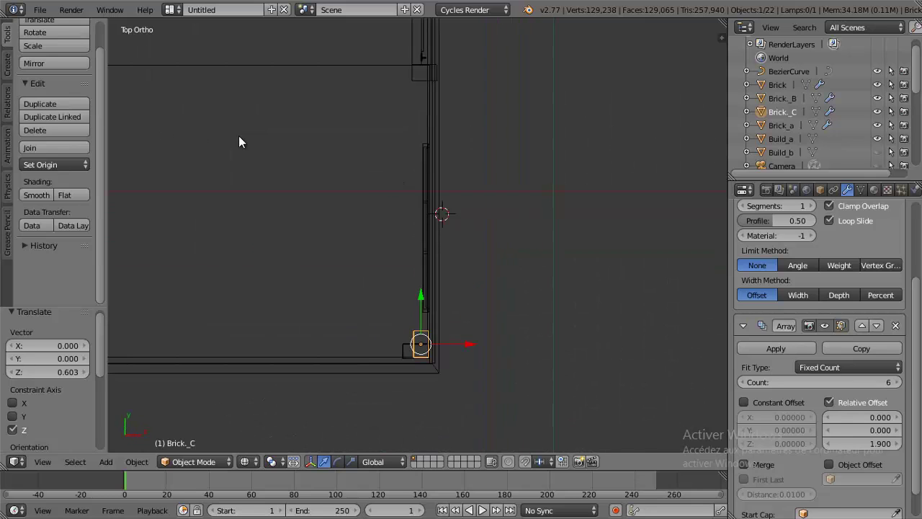
{"action": "middle_click_drag", "start_coordinate": [240, 141], "coordinate": [302, 157], "text": "shift"}
{"action": "scroll", "coordinate": [909, 267], "scroll_direction": "up", "scroll_amount": 2}
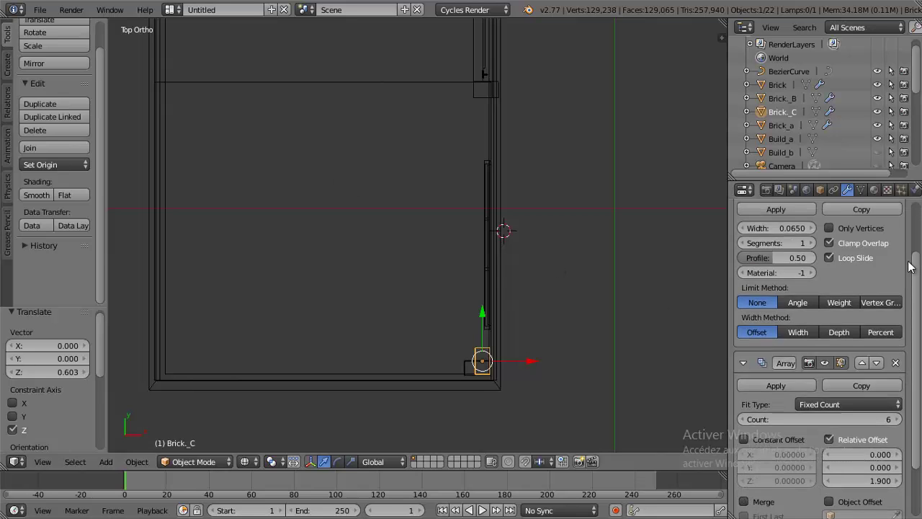
{"action": "scroll", "coordinate": [909, 266], "scroll_direction": "up", "scroll_amount": 3}
{"action": "mouse_move", "coordinate": [381, 208]}
{"action": "middle_mouse_down"}
{"action": "mouse_move", "coordinate": [365, 206]}
{"action": "mouse_move", "coordinate": [435, 236]}
{"action": "mouse_move", "coordinate": [446, 255]}
{"action": "middle_mouse_up"}
Step: Re-centre the top view on the house and bring up the Add menu
{"action": "key", "text": "KP_7"}
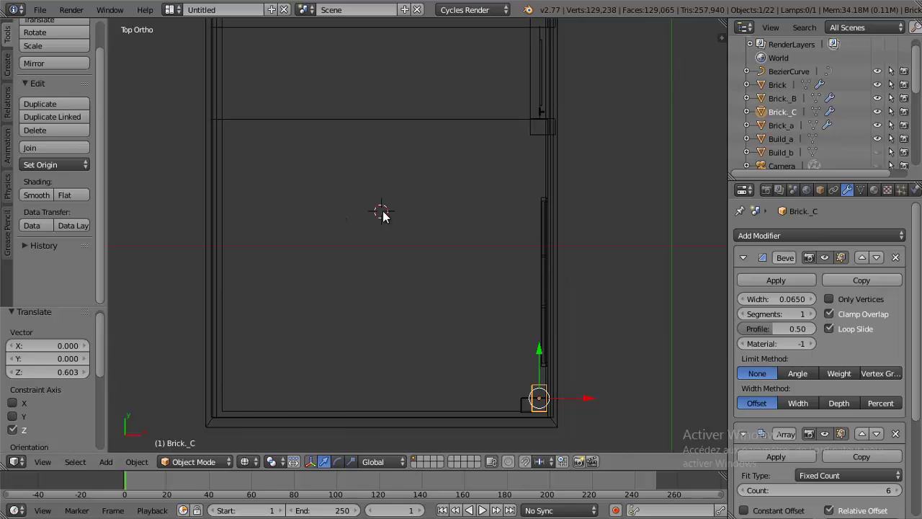
{"action": "scroll", "coordinate": [383, 213], "scroll_direction": "down", "scroll_amount": 3}
{"action": "scroll", "coordinate": [387, 213], "scroll_direction": "down", "scroll_amount": 1}
{"action": "scroll", "coordinate": [391, 213], "scroll_direction": "up", "scroll_amount": 1}
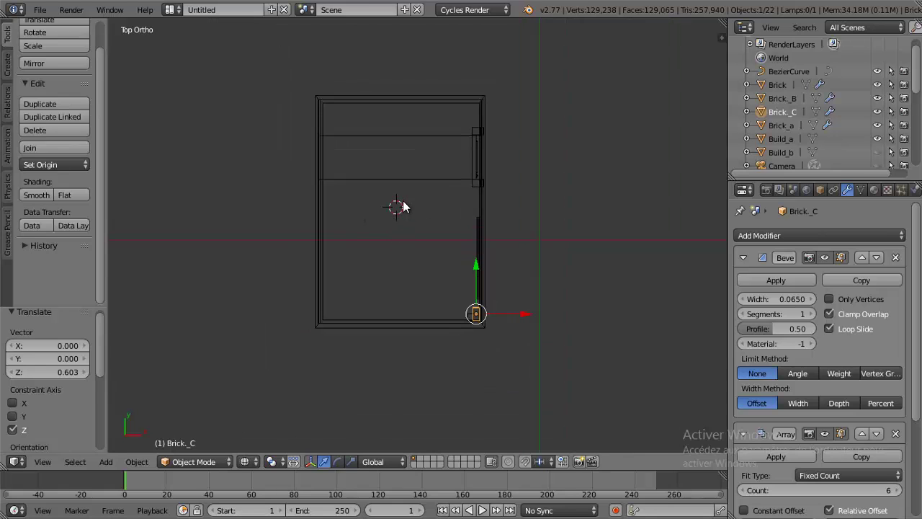
{"action": "middle_click_drag", "start_coordinate": [403, 207], "coordinate": [404, 216], "text": "shift"}
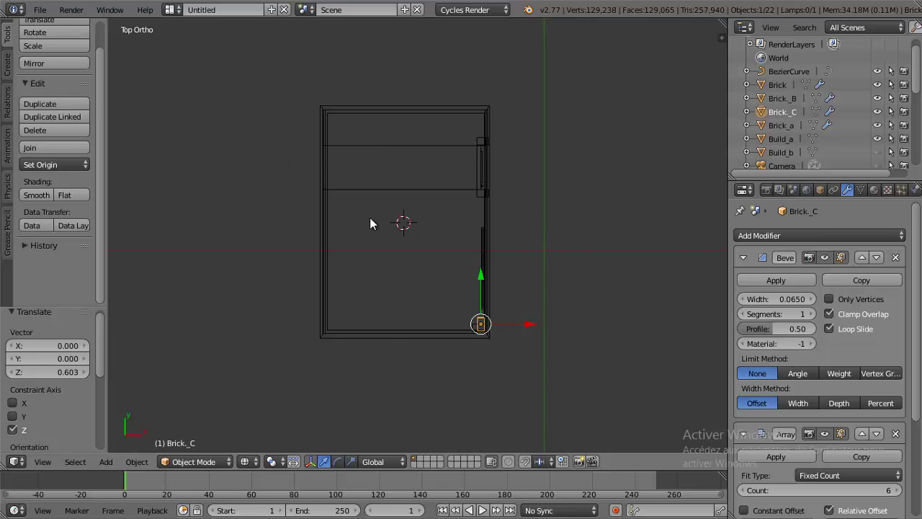
{"action": "key", "text": "shift+a"}
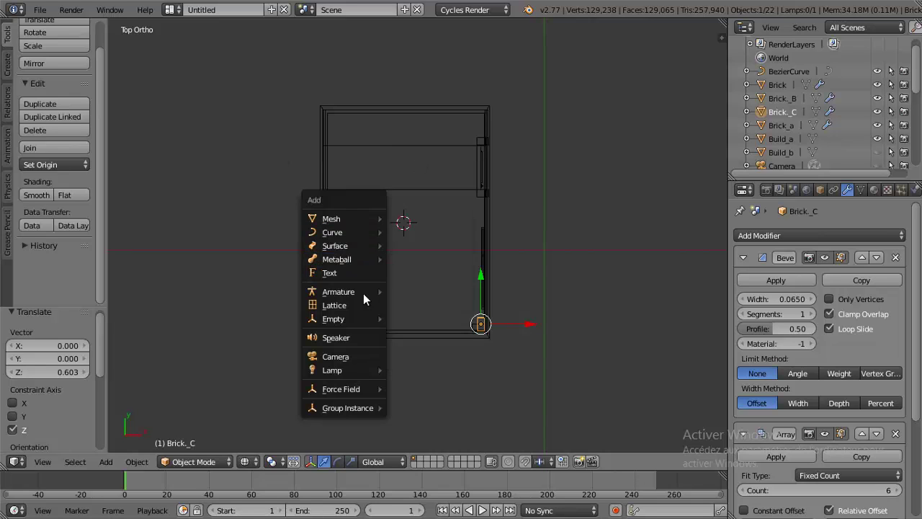
{"action": "mouse_move", "coordinate": [333, 318]}
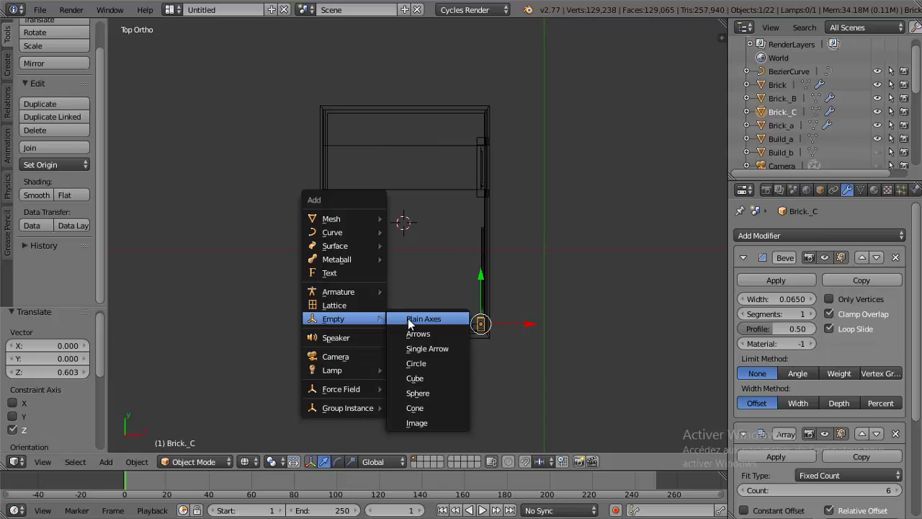
Step: Add a Plain Axes empty at the house centre and name it Axis_M
{"action": "left_click", "coordinate": [408, 318]}
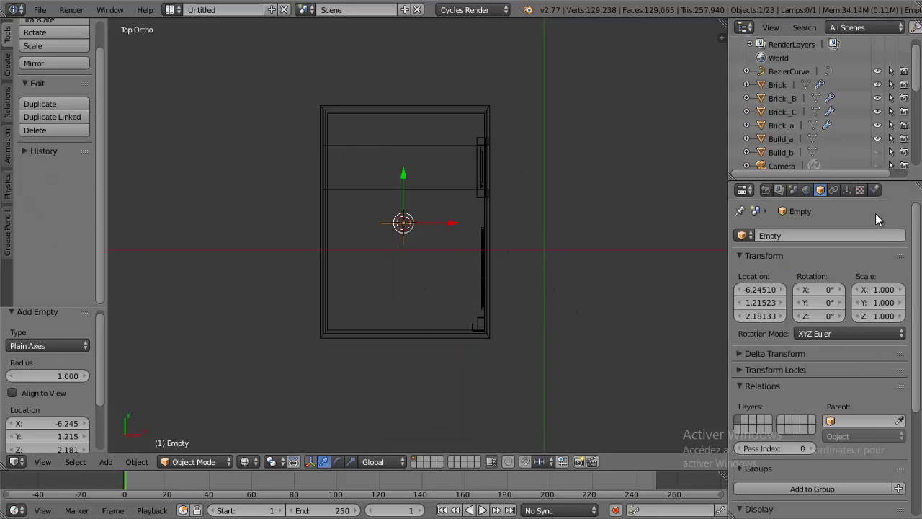
{"action": "left_click", "coordinate": [772, 235]}
{"action": "type", "text": "Axis_M"}
{"action": "key", "text": "Return"}
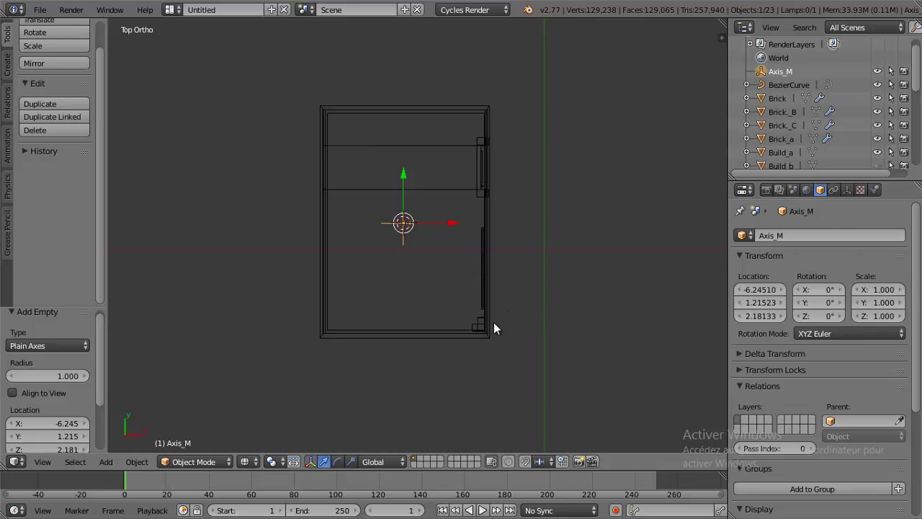
{"action": "right_click", "coordinate": [477, 329]}
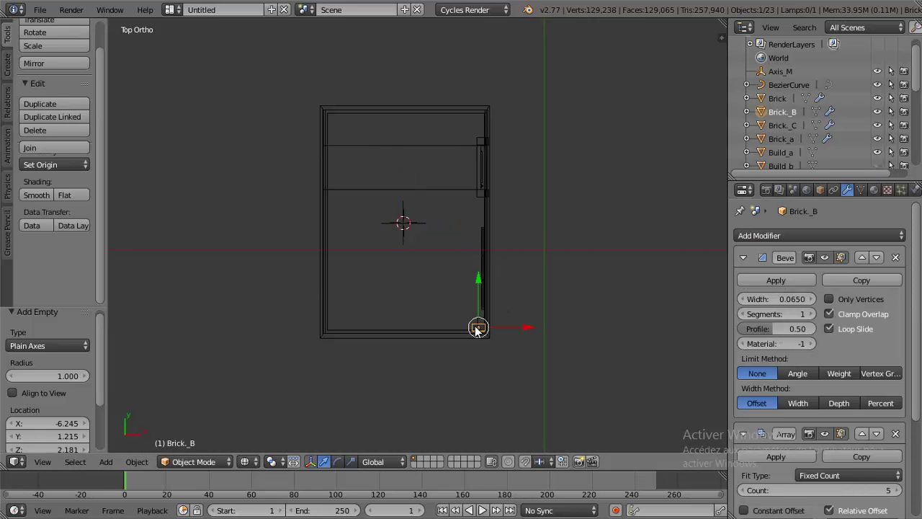
Step: Add a Mirror modifier to Brick_B and collapse its Bevel and Array panels
{"action": "left_click", "coordinate": [770, 235]}
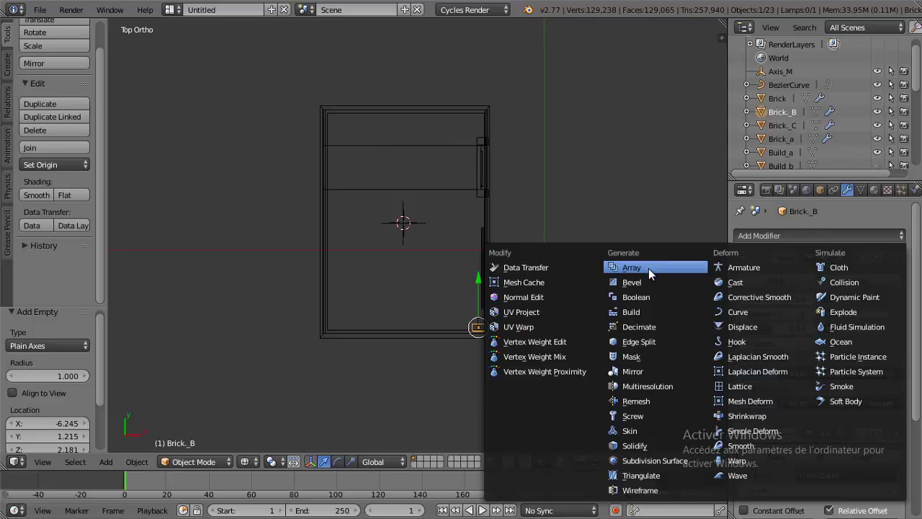
{"action": "left_click", "coordinate": [644, 370]}
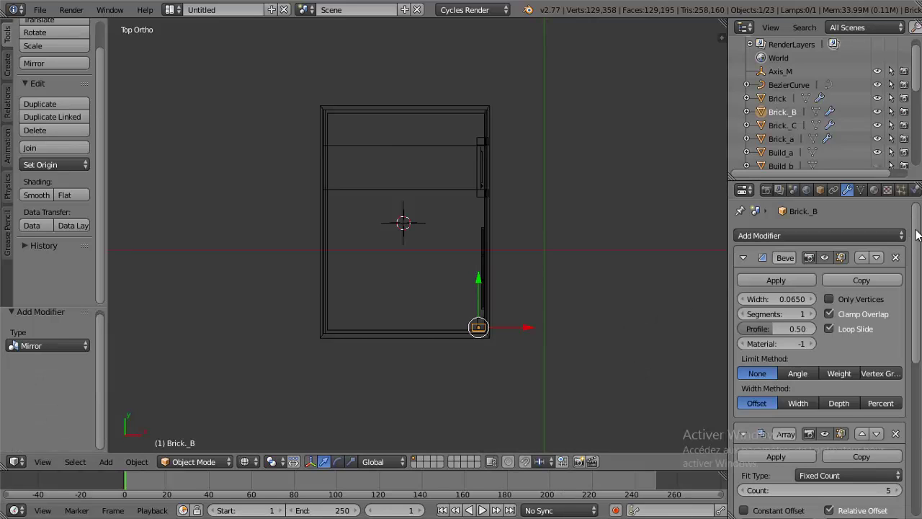
{"action": "left_click_drag", "start_coordinate": [917, 235], "coordinate": [919, 252]}
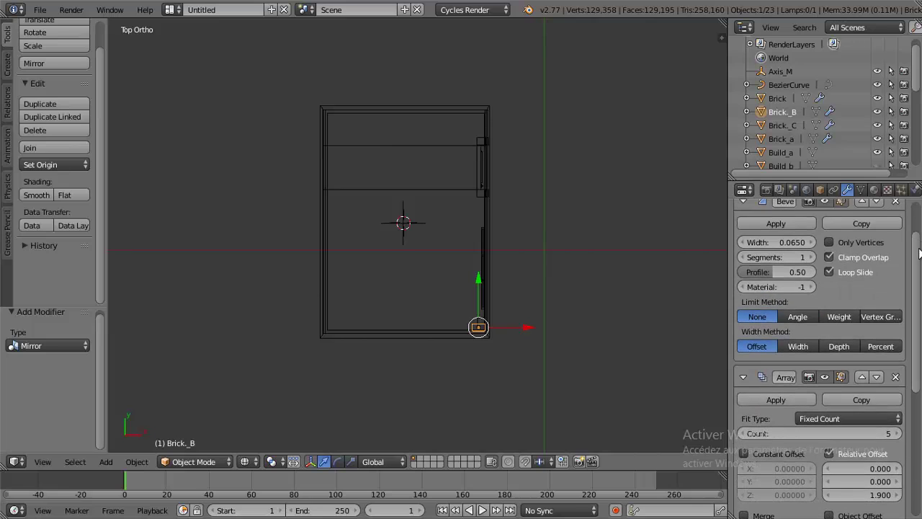
{"action": "scroll", "coordinate": [911, 241], "scroll_direction": "up", "scroll_amount": 3}
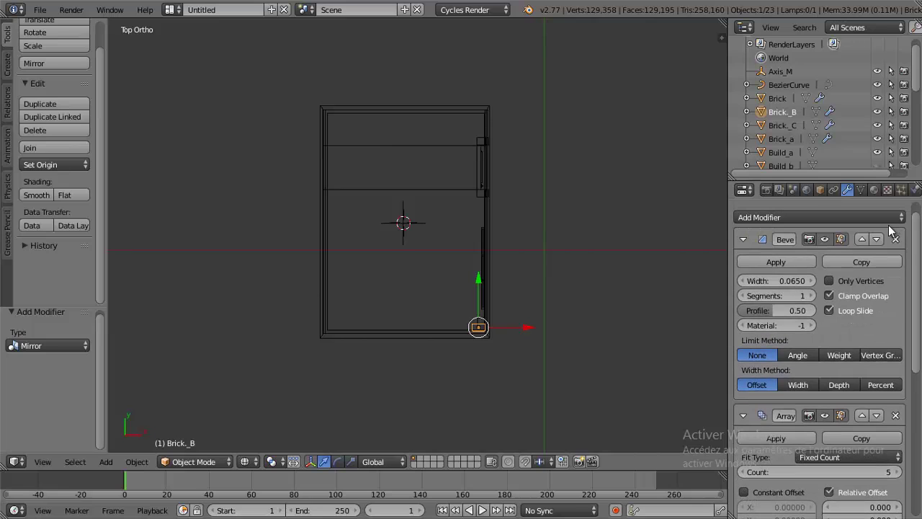
{"action": "left_click", "coordinate": [744, 239]}
{"action": "left_click", "coordinate": [743, 265]}
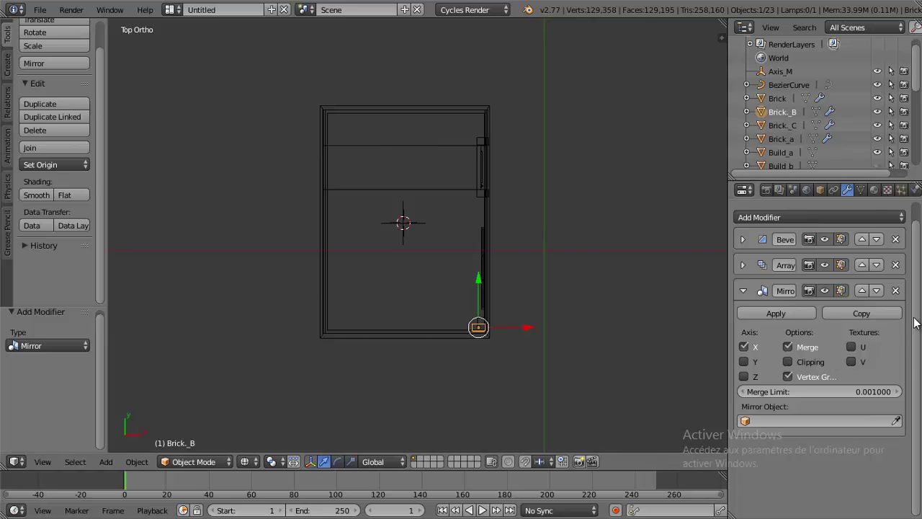
Step: Mirror Brick_B around Axis_M on both X and Y, then view it in solid shading
{"action": "left_click", "coordinate": [808, 420]}
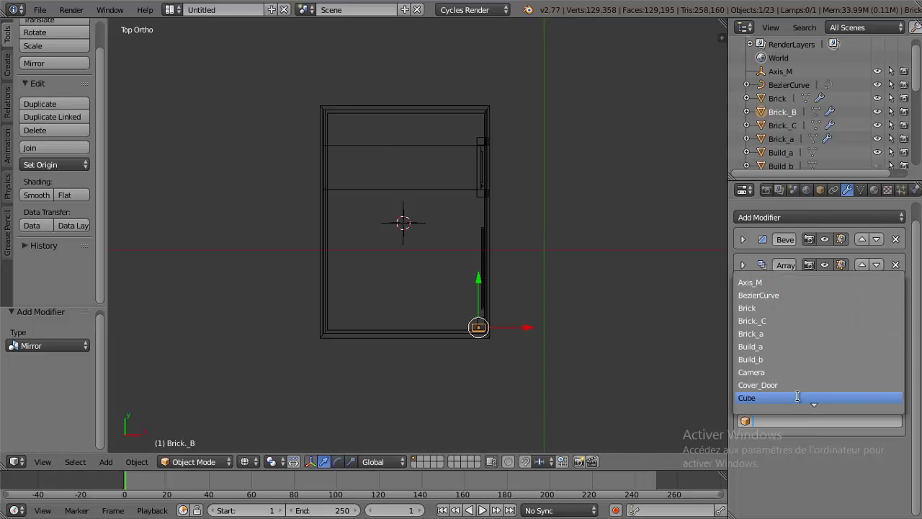
{"action": "left_click", "coordinate": [791, 283]}
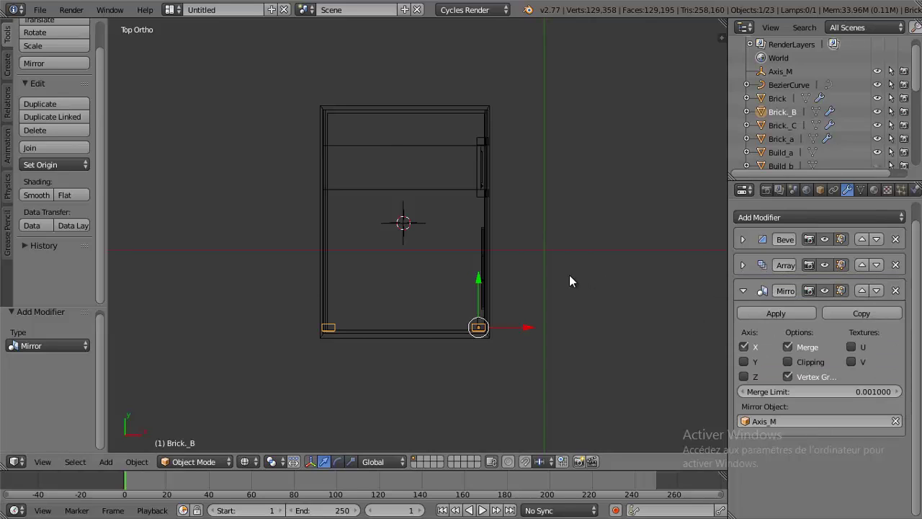
{"action": "scroll", "coordinate": [569, 281], "scroll_direction": "up", "scroll_amount": 2}
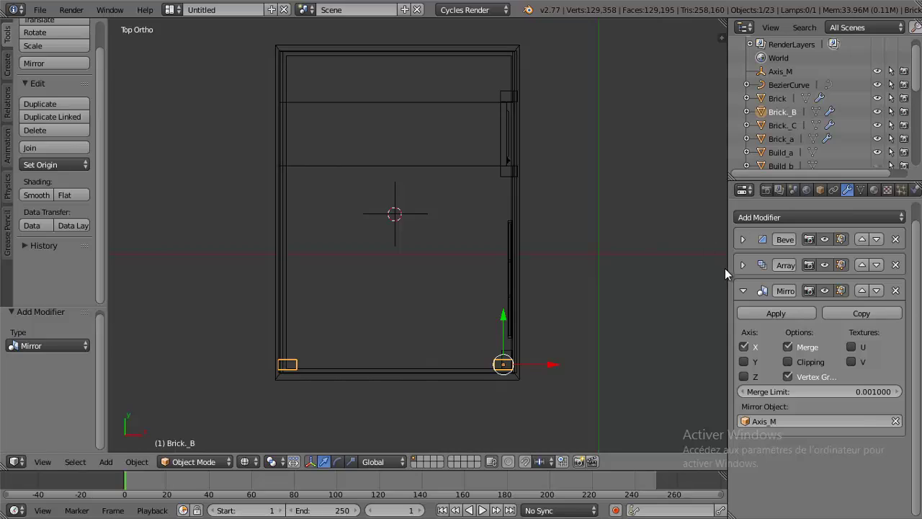
{"action": "left_click", "coordinate": [744, 362]}
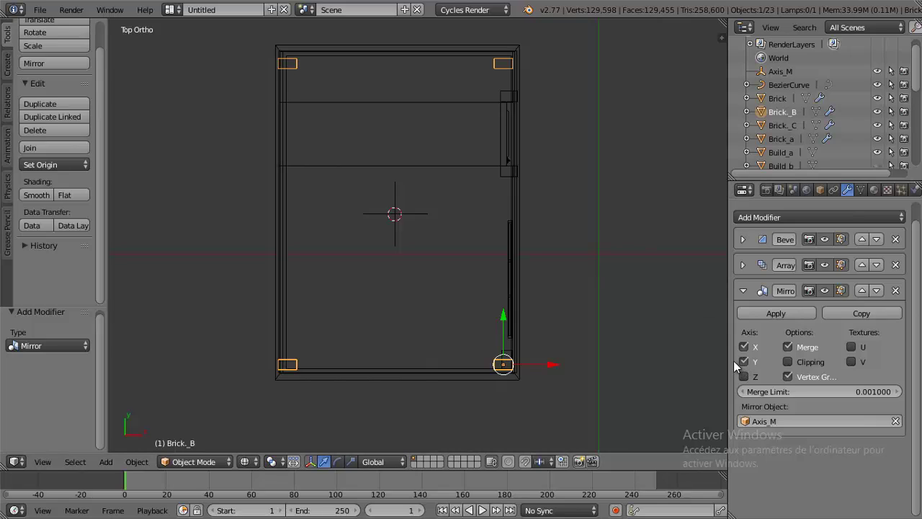
{"action": "mouse_move", "coordinate": [614, 336]}
{"action": "middle_mouse_down"}
{"action": "mouse_move", "coordinate": [484, 260]}
{"action": "mouse_move", "coordinate": [443, 221]}
{"action": "mouse_move", "coordinate": [406, 207]}
{"action": "mouse_move", "coordinate": [434, 242]}
{"action": "mouse_move", "coordinate": [525, 225]}
{"action": "mouse_move", "coordinate": [508, 226]}
{"action": "mouse_move", "coordinate": [535, 291]}
{"action": "middle_mouse_up"}
{"action": "key", "text": "z"}
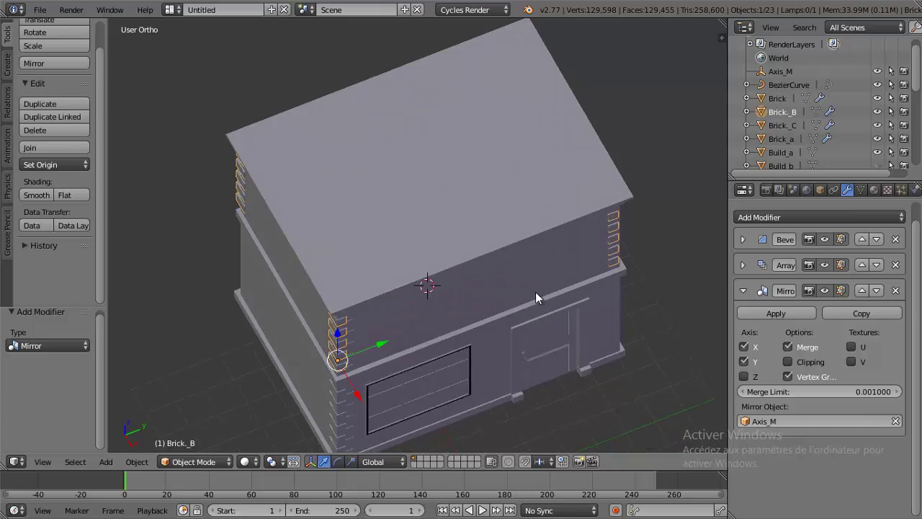
Step: Select Axis_M in the top wireframe view and shift it 0.125 along Y
{"action": "key", "text": "z"}
{"action": "mouse_move", "coordinate": [524, 234]}
{"action": "middle_mouse_down"}
{"action": "mouse_move", "coordinate": [558, 270]}
{"action": "mouse_move", "coordinate": [611, 301]}
{"action": "mouse_move", "coordinate": [430, 268]}
{"action": "middle_mouse_up"}
{"action": "key", "text": "KP_7"}
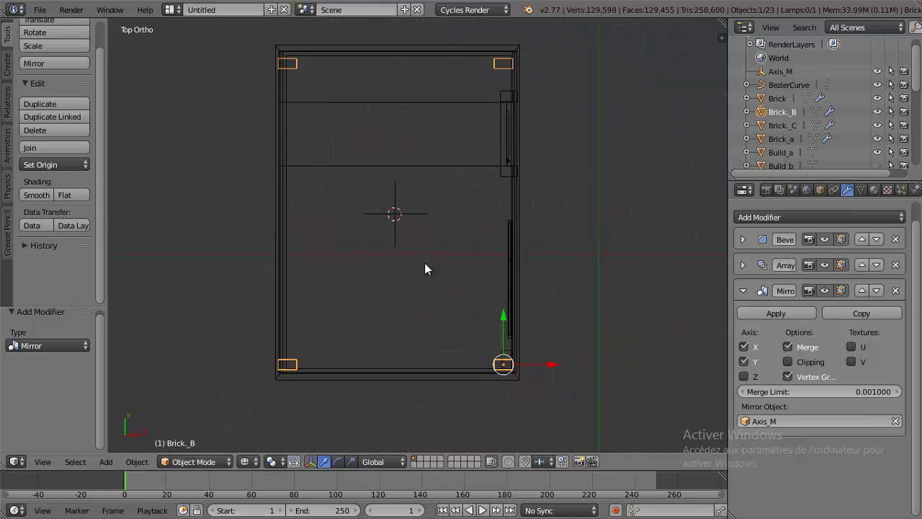
{"action": "right_click", "coordinate": [396, 211]}
{"action": "mouse_move", "coordinate": [396, 167]}
{"action": "left_mouse_down"}
{"action": "mouse_move", "coordinate": [395, 158]}
{"action": "mouse_move", "coordinate": [432, 161]}
{"action": "left_mouse_up"}
{"action": "mouse_move", "coordinate": [432, 162]}
{"action": "middle_mouse_down"}
{"action": "mouse_move", "coordinate": [503, 166]}
{"action": "mouse_move", "coordinate": [355, 99]}
{"action": "mouse_move", "coordinate": [330, 69]}
{"action": "middle_mouse_up"}
Step: Nudge Axis_M back −0.062 along Y and check the corner bricks in solid view
{"action": "key", "text": "z"}
{"action": "middle_click_drag", "start_coordinate": [516, 219], "coordinate": [485, 333]}
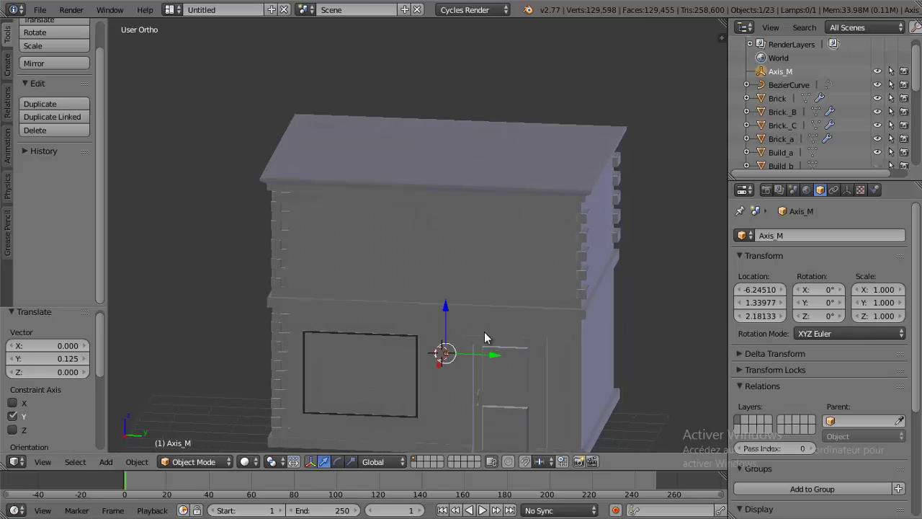
{"action": "left_click_drag", "start_coordinate": [488, 354], "coordinate": [486, 355]}
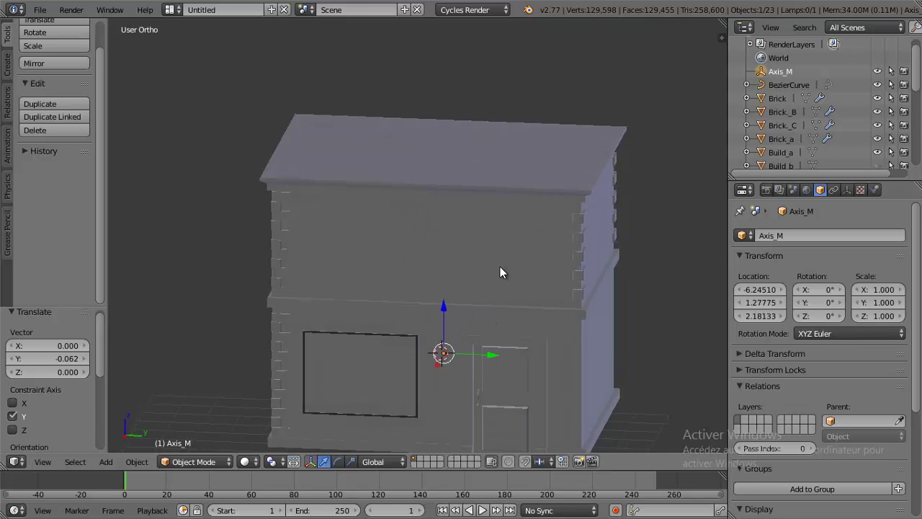
{"action": "middle_click_drag", "start_coordinate": [500, 266], "coordinate": [425, 269]}
{"action": "scroll", "coordinate": [424, 268], "scroll_direction": "up", "scroll_amount": 5}
{"action": "middle_click_drag", "start_coordinate": [403, 192], "coordinate": [428, 223]}
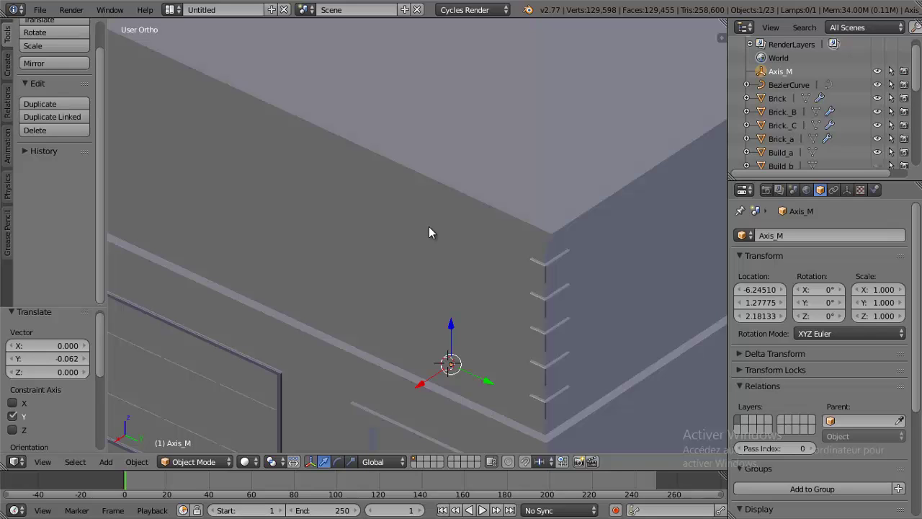
{"action": "scroll", "coordinate": [428, 227], "scroll_direction": "down", "scroll_amount": 2}
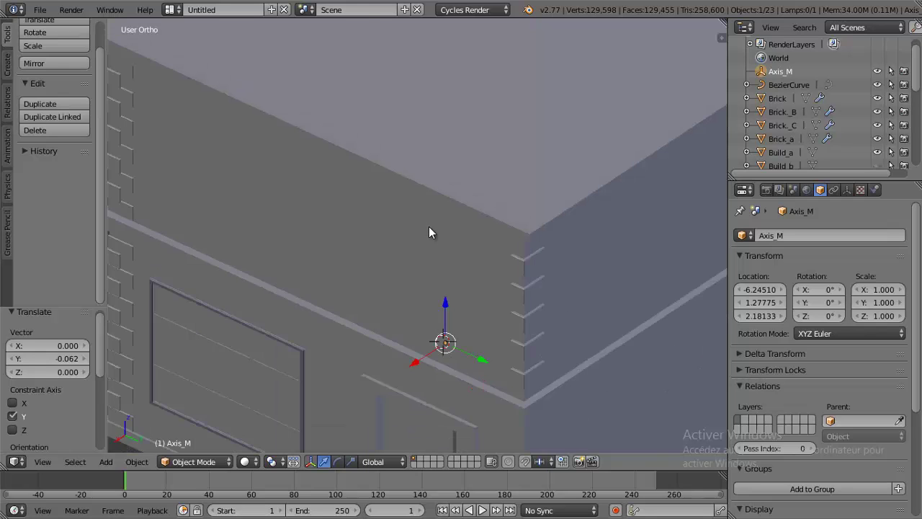
{"action": "scroll", "coordinate": [415, 257], "scroll_direction": "down", "scroll_amount": 4}
{"action": "middle_click_drag", "start_coordinate": [299, 284], "coordinate": [324, 288]}
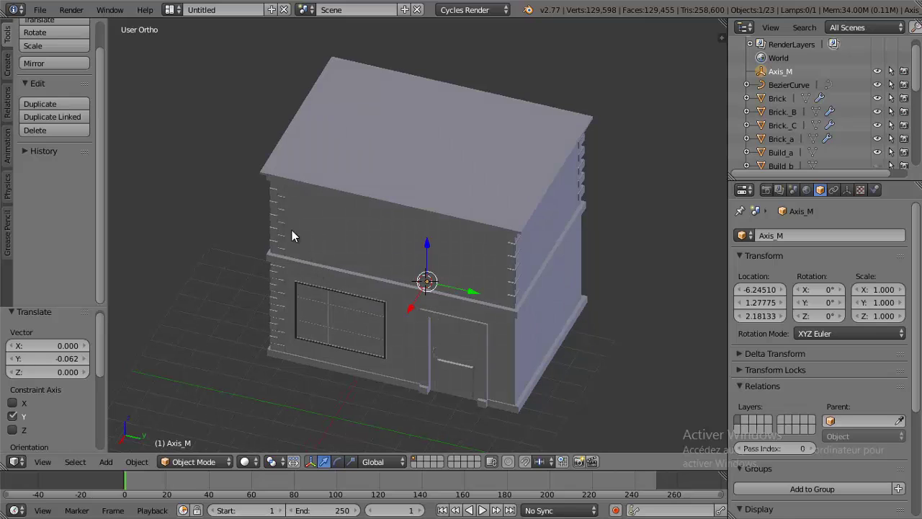
Step: Select Brick_C, collapse its Bevel and Array panels and add a Mirror modifier
{"action": "right_click", "coordinate": [279, 205]}
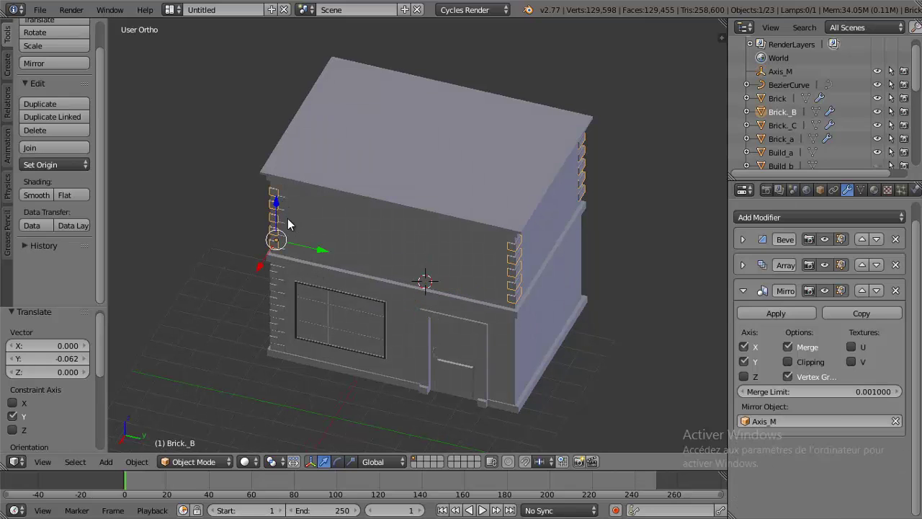
{"action": "scroll", "coordinate": [287, 218], "scroll_direction": "up", "scroll_amount": 2}
{"action": "right_click", "coordinate": [224, 209]}
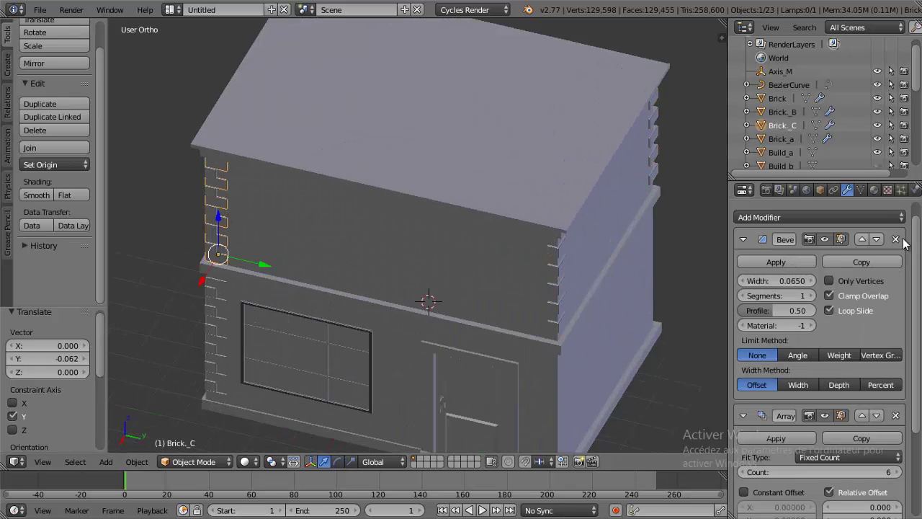
{"action": "left_click", "coordinate": [742, 239]}
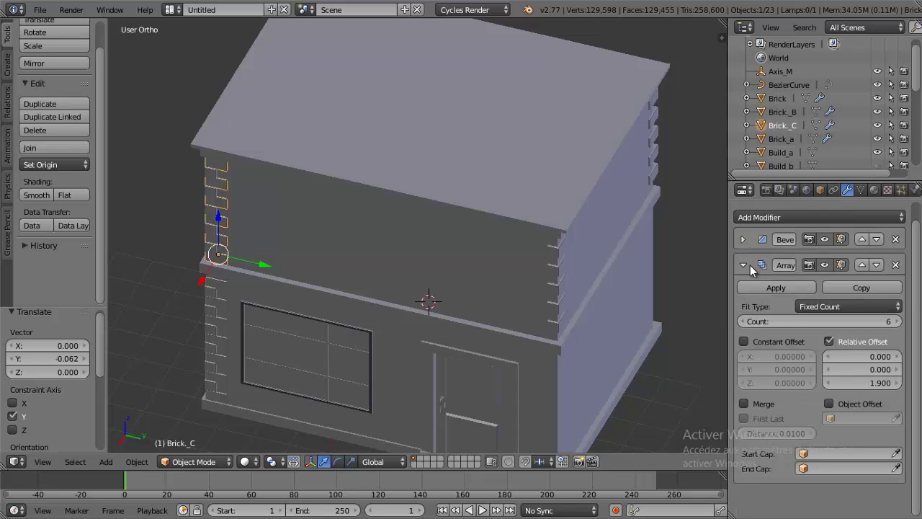
{"action": "left_click", "coordinate": [743, 265]}
{"action": "left_click", "coordinate": [779, 218]}
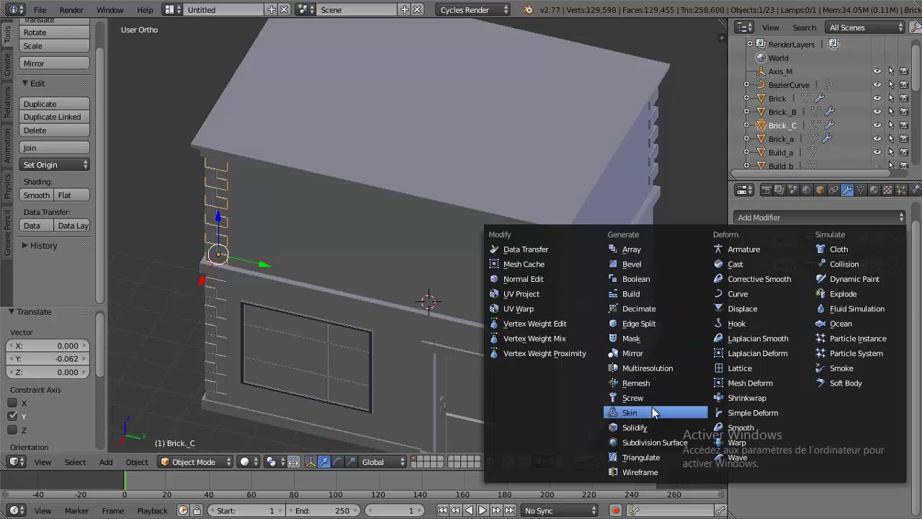
{"action": "left_click", "coordinate": [640, 353]}
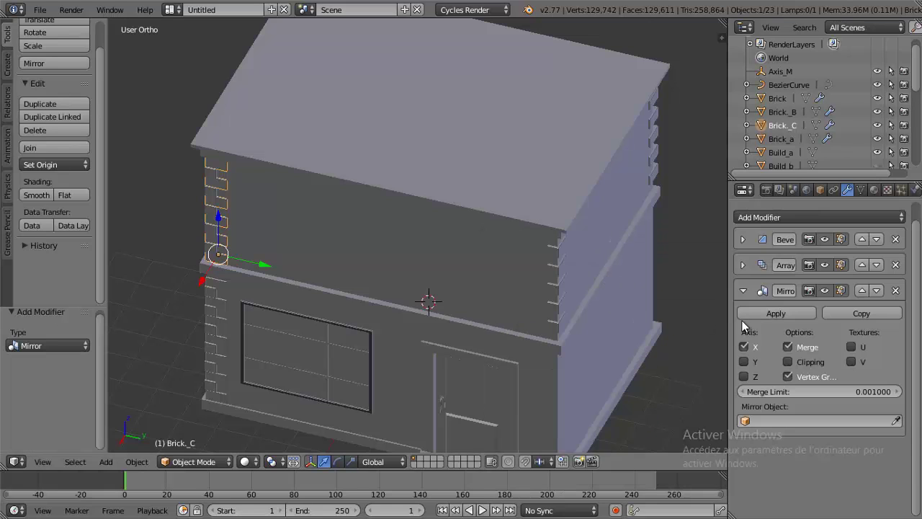
Step: Set Brick_C's mirror object to Axis_M with the Y axis enabled and inspect the bricks
{"action": "left_click", "coordinate": [796, 421]}
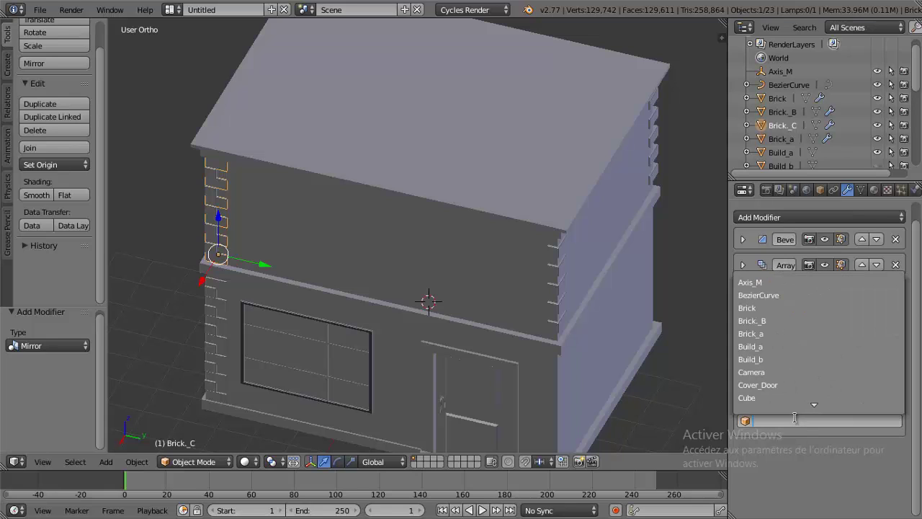
{"action": "left_click", "coordinate": [784, 283]}
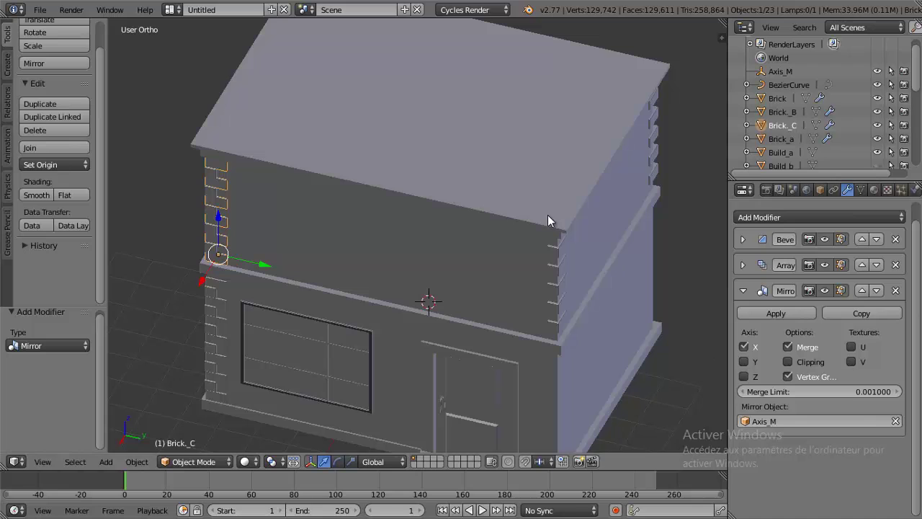
{"action": "middle_click_drag", "start_coordinate": [547, 215], "coordinate": [712, 222]}
{"action": "scroll", "coordinate": [712, 221], "scroll_direction": "up", "scroll_amount": 2}
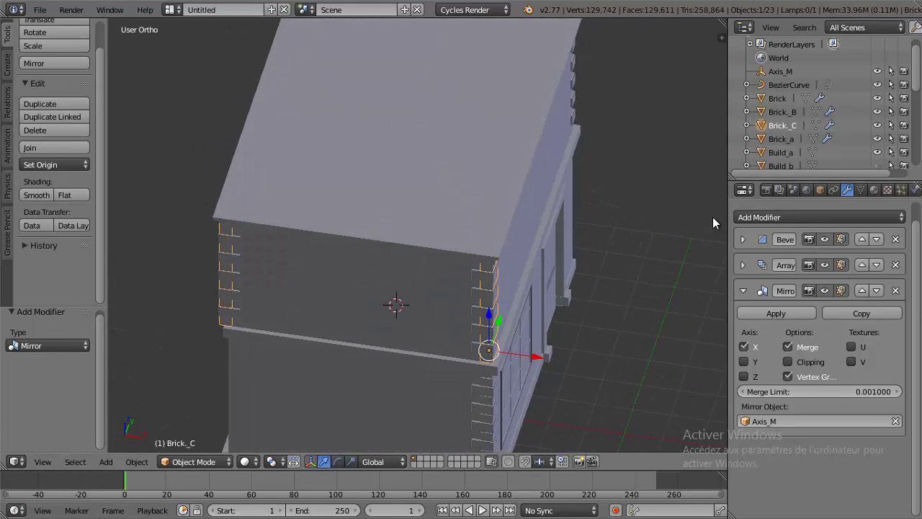
{"action": "left_click", "coordinate": [745, 362]}
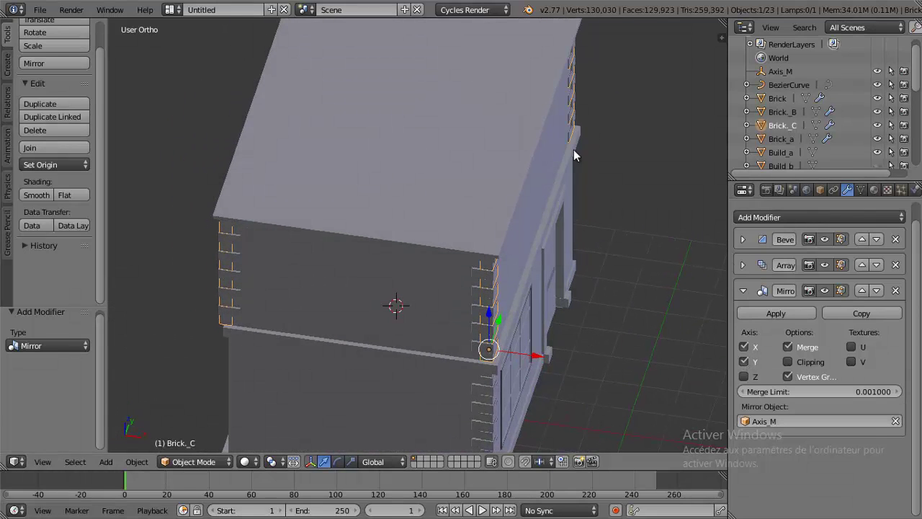
{"action": "mouse_move", "coordinate": [573, 149]}
{"action": "middle_mouse_down"}
{"action": "mouse_move", "coordinate": [465, 150]}
{"action": "mouse_move", "coordinate": [402, 123]}
{"action": "mouse_move", "coordinate": [345, 81]}
{"action": "mouse_move", "coordinate": [409, 128]}
{"action": "mouse_move", "coordinate": [662, 94]}
{"action": "mouse_move", "coordinate": [615, 111]}
{"action": "mouse_move", "coordinate": [528, 92]}
{"action": "mouse_move", "coordinate": [536, 121]}
{"action": "middle_mouse_up"}
{"action": "scroll", "coordinate": [352, 85], "scroll_direction": "up", "scroll_amount": 3}
{"action": "scroll", "coordinate": [526, 91], "scroll_direction": "down", "scroll_amount": 3}
{"action": "scroll", "coordinate": [523, 93], "scroll_direction": "down", "scroll_amount": 1}
{"action": "scroll", "coordinate": [534, 124], "scroll_direction": "up", "scroll_amount": 1}
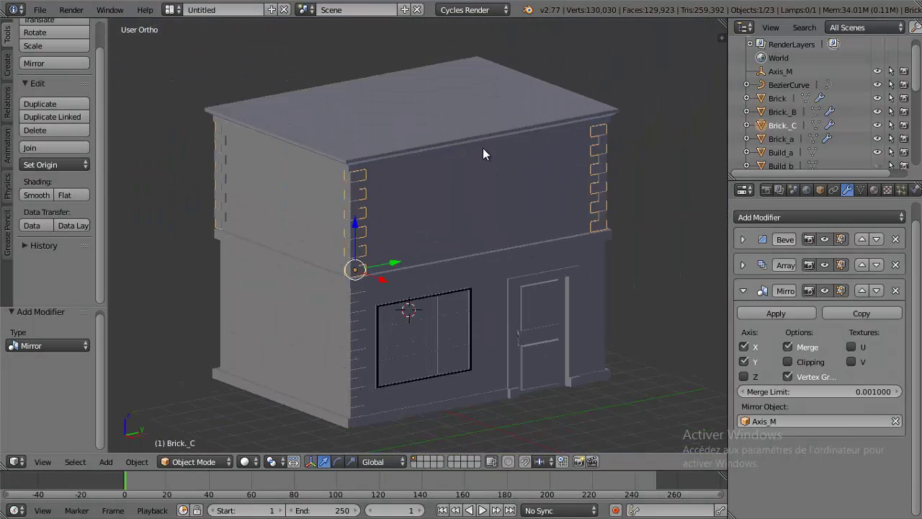
{"action": "scroll", "coordinate": [497, 137], "scroll_direction": "up", "scroll_amount": 1}
{"action": "scroll", "coordinate": [497, 144], "scroll_direction": "up", "scroll_amount": 3}
Step: Select the lower Brick column, fold its Bevel and Array panels and add a Mirror modifier
{"action": "right_click", "coordinate": [290, 208]}
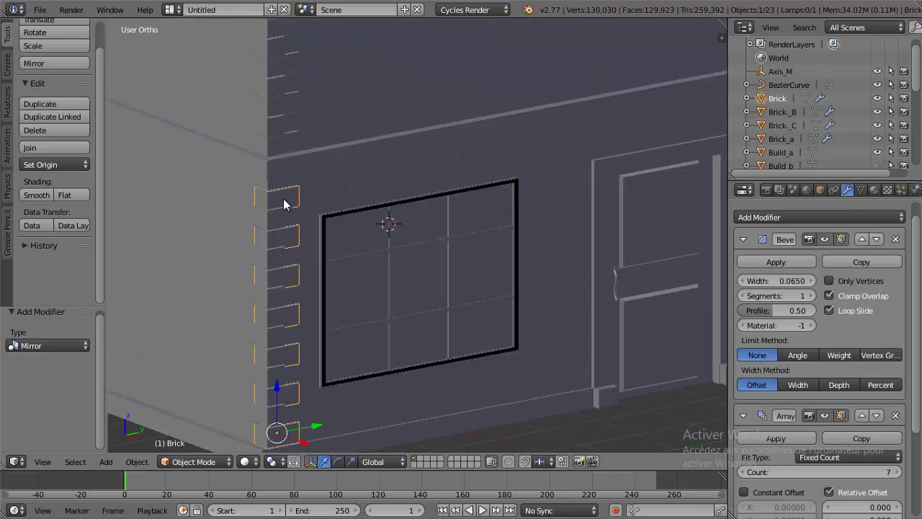
{"action": "left_click", "coordinate": [743, 239]}
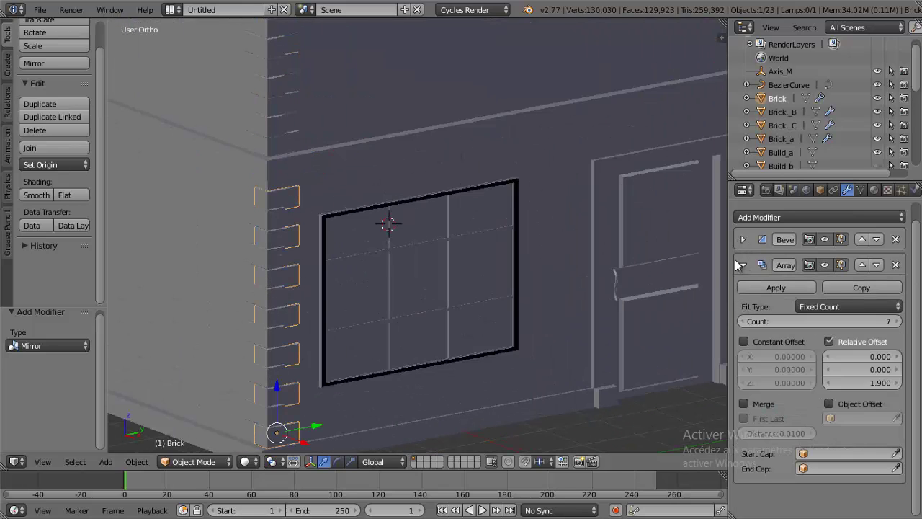
{"action": "left_click", "coordinate": [742, 264]}
{"action": "left_click", "coordinate": [804, 216]}
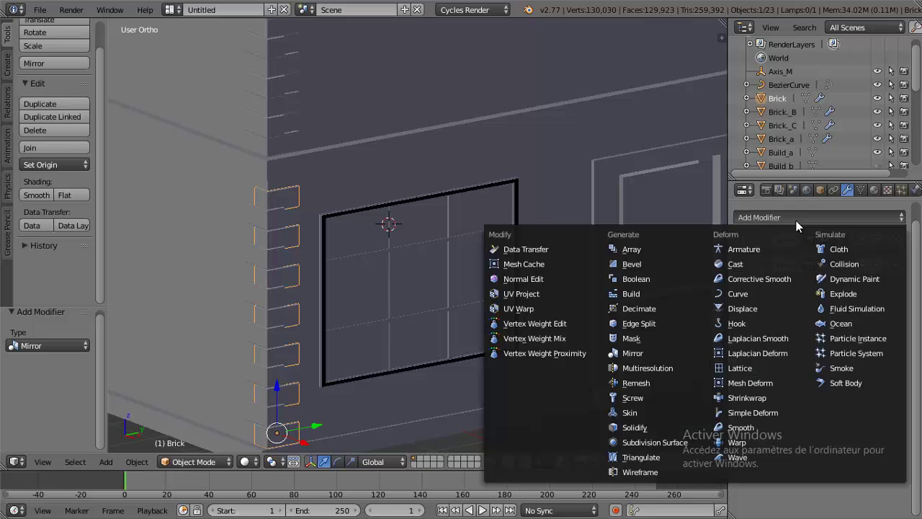
{"action": "left_click", "coordinate": [662, 352]}
Step: Set Axis_M as the Brick column's mirror object, then switch to the top orthographic view
{"action": "scroll", "coordinate": [429, 309], "scroll_direction": "down", "scroll_amount": 3}
{"action": "scroll", "coordinate": [423, 299], "scroll_direction": "down", "scroll_amount": 4}
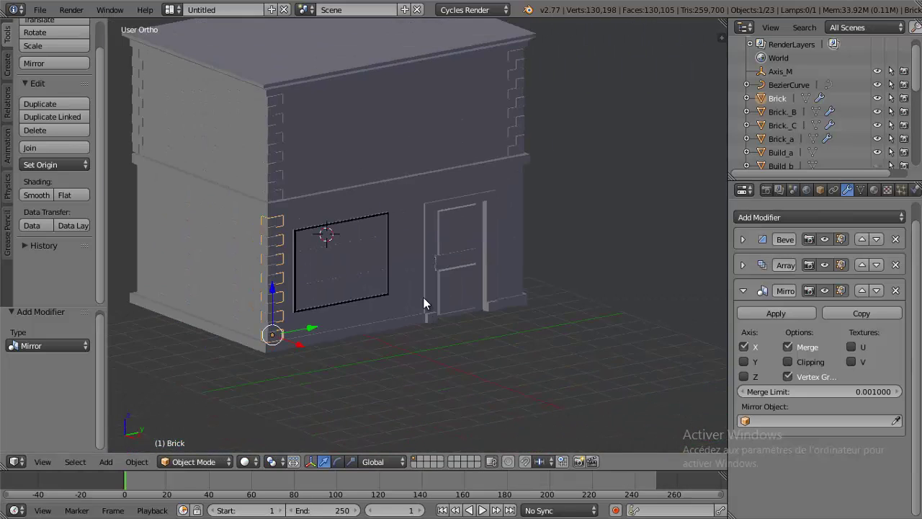
{"action": "middle_click_drag", "start_coordinate": [423, 297], "coordinate": [490, 290]}
{"action": "left_click", "coordinate": [792, 417]}
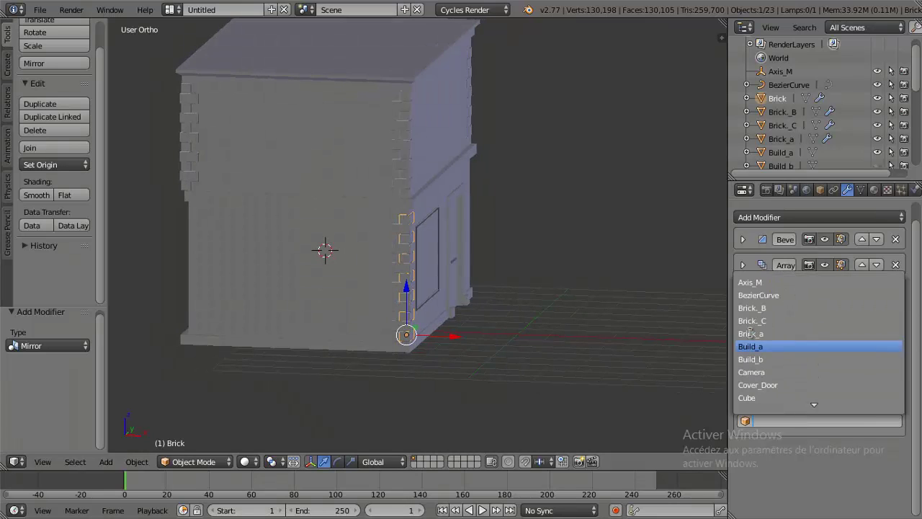
{"action": "left_click", "coordinate": [771, 279]}
{"action": "middle_click_drag", "start_coordinate": [549, 284], "coordinate": [569, 287]}
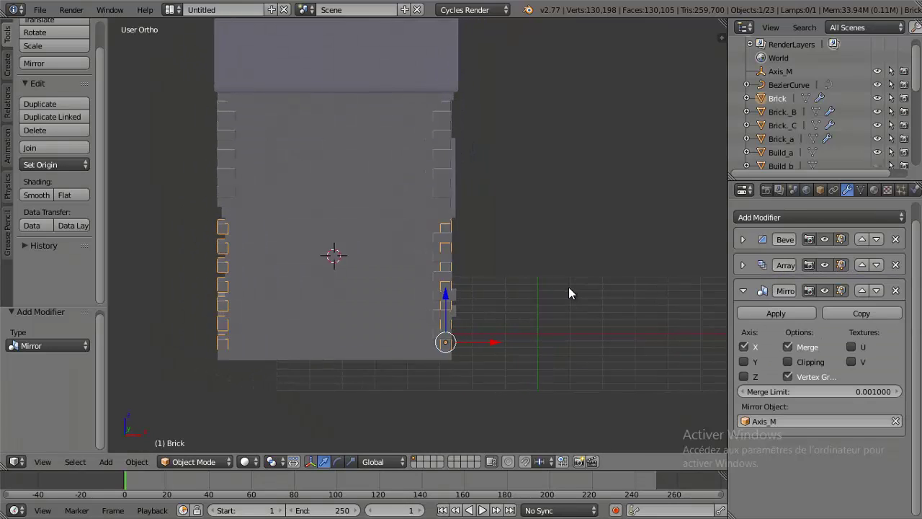
{"action": "middle_click_drag", "start_coordinate": [374, 248], "coordinate": [395, 265]}
{"action": "scroll", "coordinate": [395, 265], "scroll_direction": "up", "scroll_amount": 2}
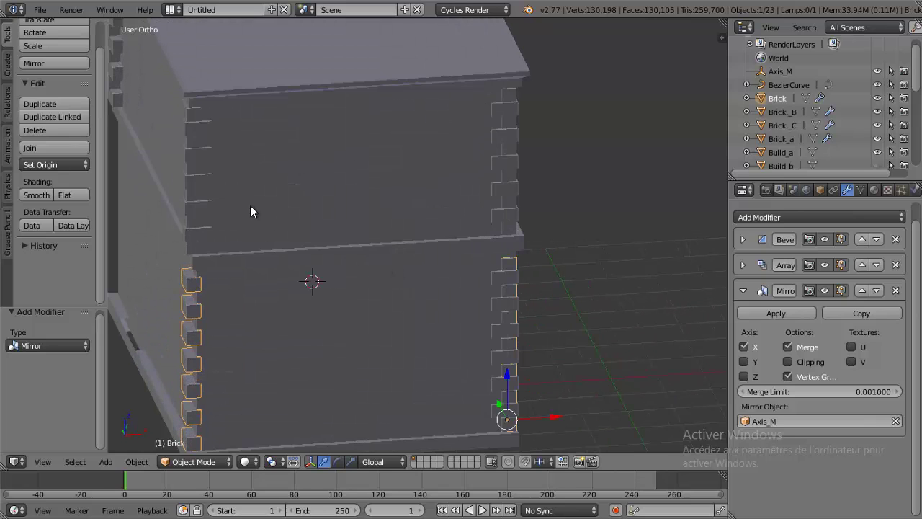
{"action": "middle_click_drag", "start_coordinate": [250, 211], "coordinate": [267, 220], "text": "shift"}
{"action": "key", "text": "KP_7"}
Step: Move the Axis_M empty along X to -6.14407 so the mirrored bricks meet the building corner
{"action": "key", "text": "z"}
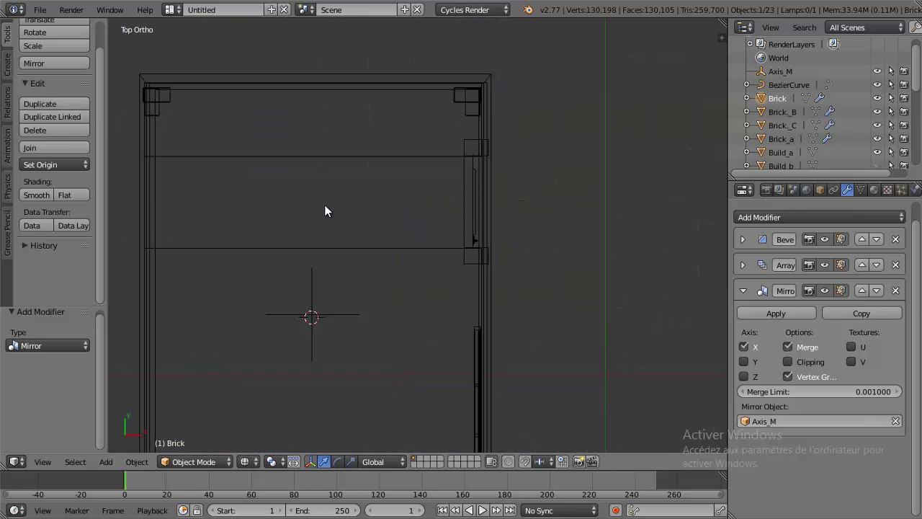
{"action": "right_click", "coordinate": [338, 312]}
{"action": "middle_click_drag", "start_coordinate": [338, 312], "coordinate": [400, 139], "text": "shift"}
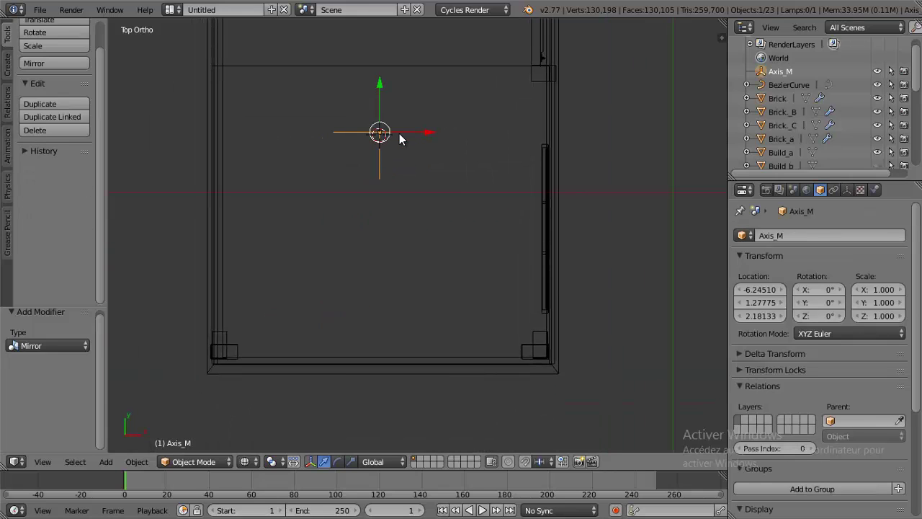
{"action": "left_click_drag", "start_coordinate": [425, 136], "coordinate": [424, 136]}
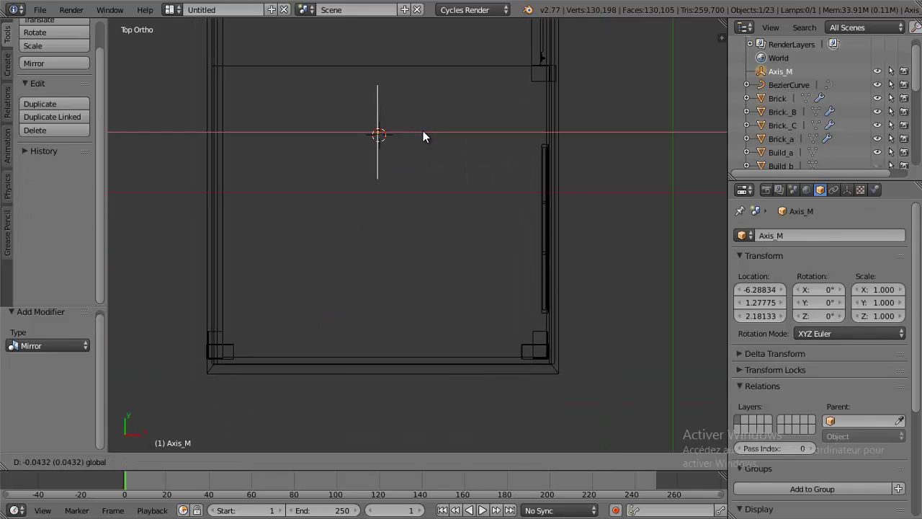
{"action": "middle_click_drag", "start_coordinate": [417, 170], "coordinate": [429, 124]}
{"action": "key", "text": "z"}
{"action": "mouse_move", "coordinate": [406, 164]}
{"action": "middle_mouse_down"}
{"action": "mouse_move", "coordinate": [415, 114]}
{"action": "mouse_move", "coordinate": [402, 104]}
{"action": "mouse_move", "coordinate": [389, 113]}
{"action": "middle_mouse_up"}
{"action": "left_click_drag", "start_coordinate": [430, 212], "coordinate": [437, 217]}
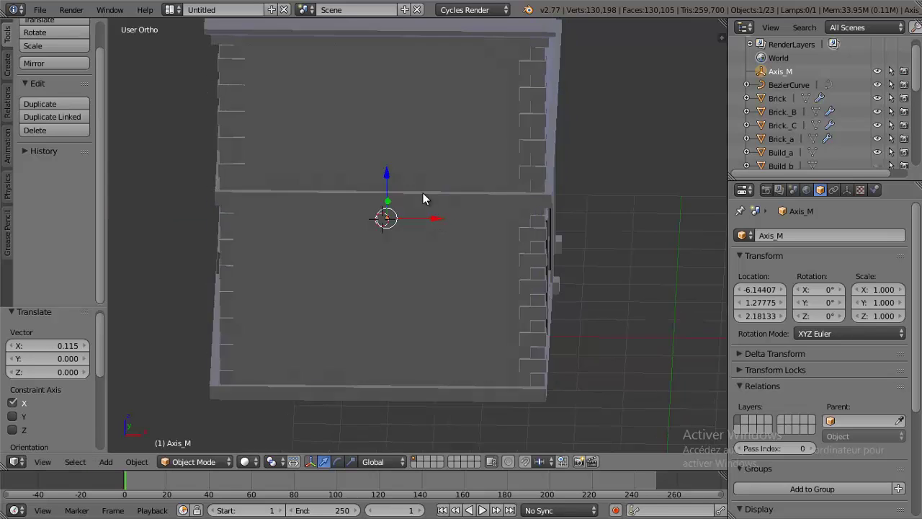
{"action": "mouse_move", "coordinate": [425, 200]}
{"action": "middle_mouse_down"}
{"action": "mouse_move", "coordinate": [437, 172]}
{"action": "mouse_move", "coordinate": [414, 192]}
{"action": "mouse_move", "coordinate": [418, 214]}
{"action": "mouse_move", "coordinate": [414, 206]}
{"action": "mouse_move", "coordinate": [451, 200]}
{"action": "mouse_move", "coordinate": [552, 212]}
{"action": "mouse_move", "coordinate": [427, 191]}
{"action": "mouse_move", "coordinate": [395, 206]}
{"action": "middle_mouse_up"}
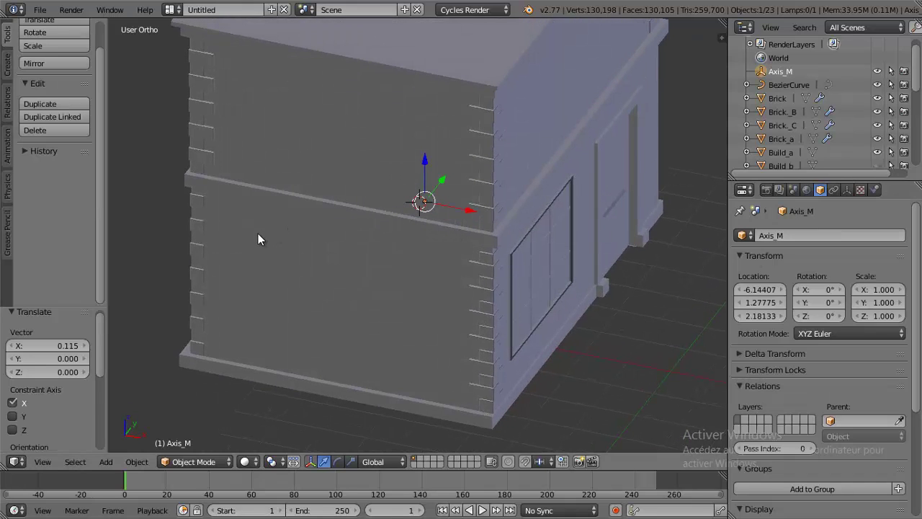
Step: Select Brick_a and collapse its Bevel and Array modifier panels
{"action": "right_click", "coordinate": [481, 277]}
{"action": "middle_click_drag", "start_coordinate": [482, 275], "coordinate": [557, 289]}
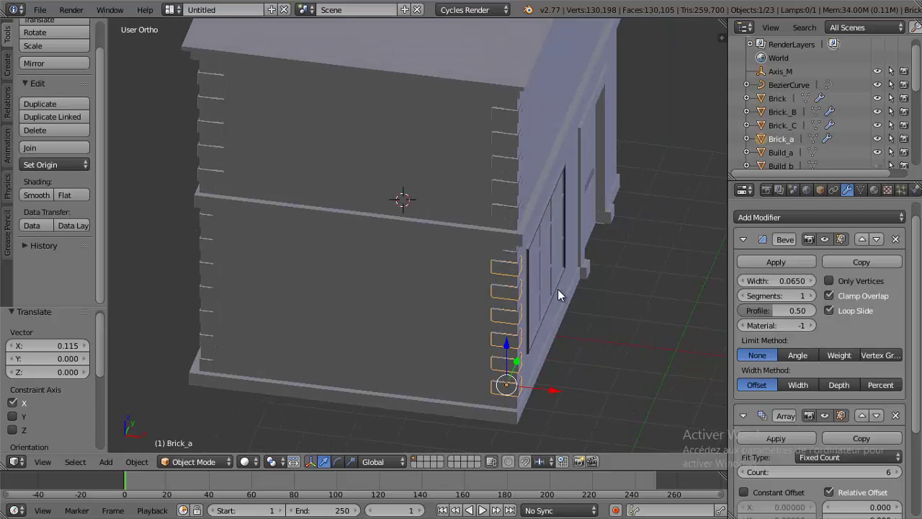
{"action": "left_click", "coordinate": [746, 239]}
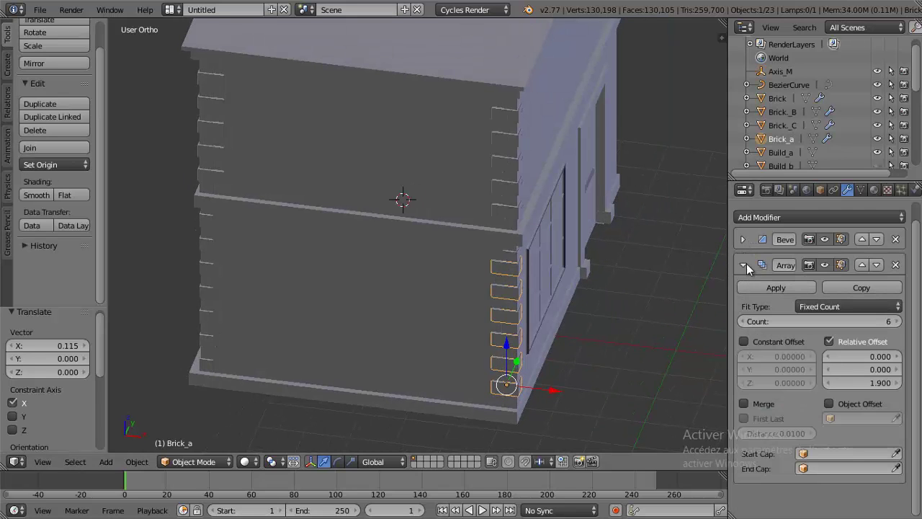
{"action": "left_click", "coordinate": [744, 264]}
{"action": "middle_click_drag", "start_coordinate": [556, 222], "coordinate": [551, 227]}
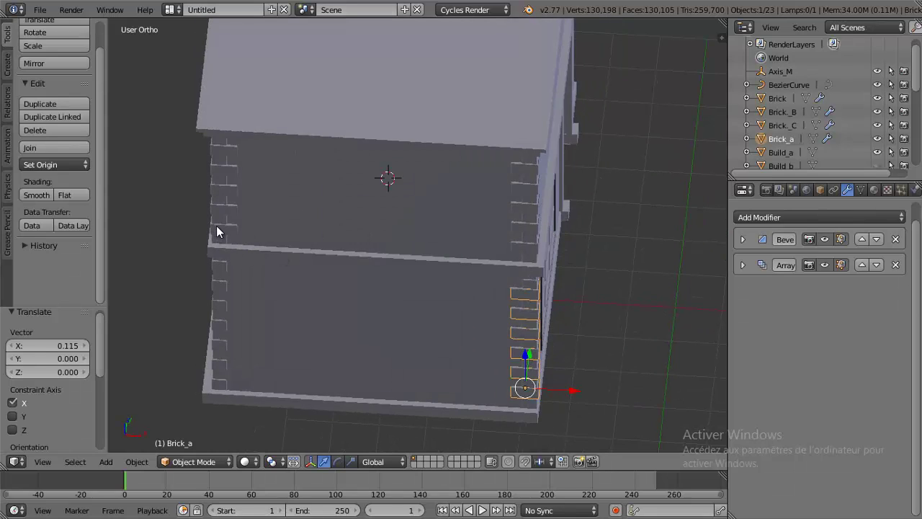
Step: Enable Y mirroring in the Brick column's Mirror modifier and check the result in wireframe
{"action": "right_click", "coordinate": [216, 284]}
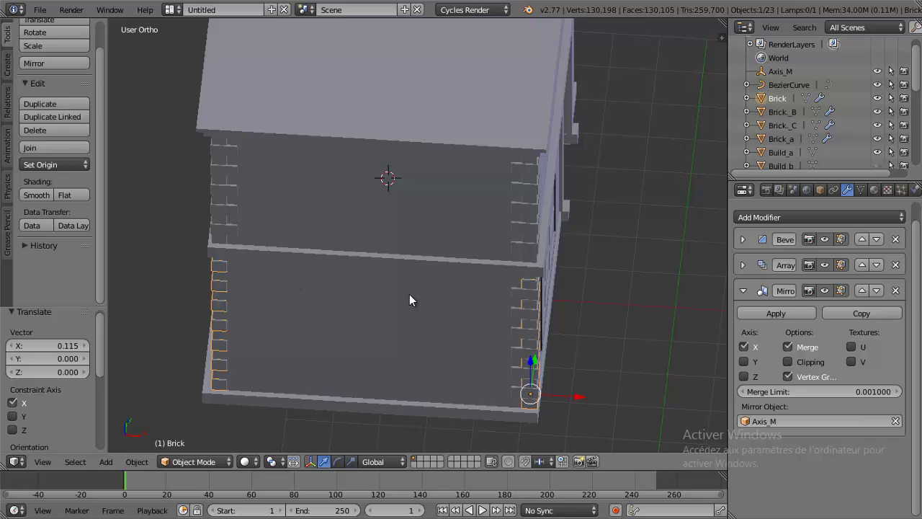
{"action": "left_click", "coordinate": [744, 363]}
{"action": "key", "text": "z"}
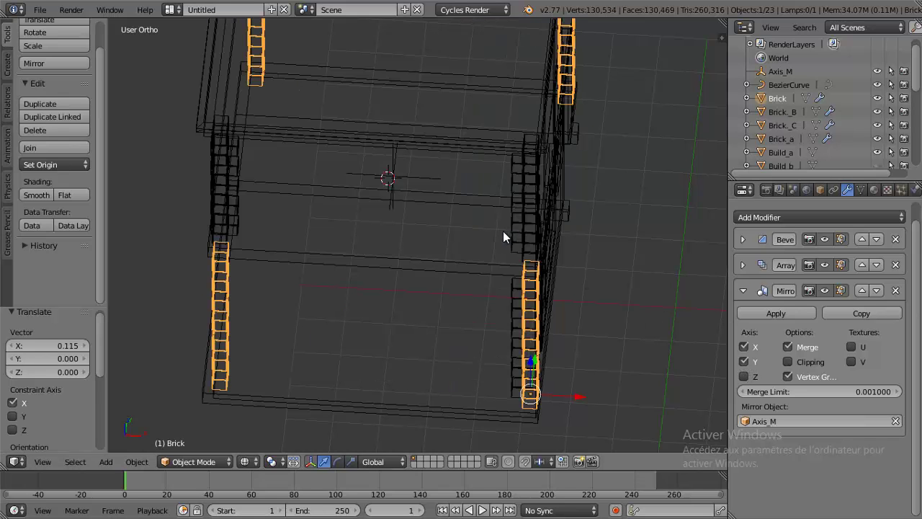
{"action": "mouse_move", "coordinate": [500, 181]}
{"action": "middle_mouse_down"}
{"action": "mouse_move", "coordinate": [698, 138]}
{"action": "mouse_move", "coordinate": [462, 236]}
{"action": "mouse_move", "coordinate": [273, 250]}
{"action": "middle_mouse_up"}
{"action": "key", "text": "z"}
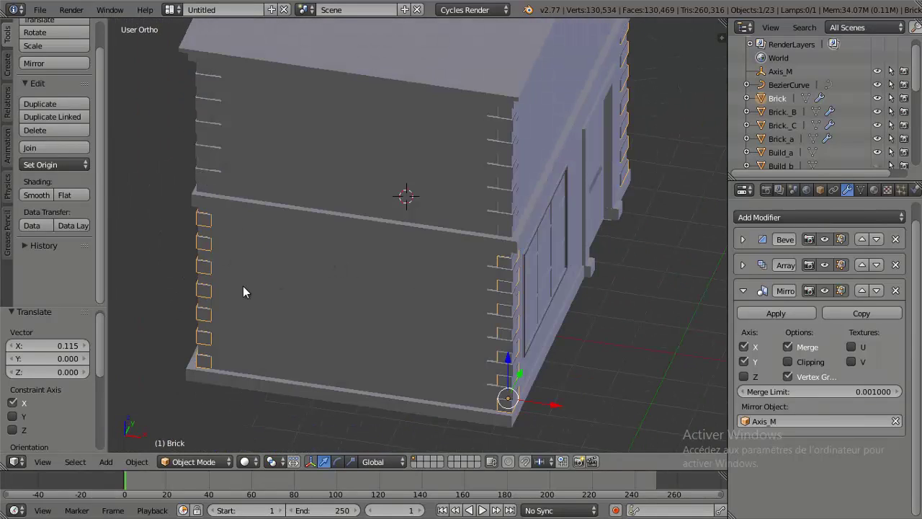
Step: Add a Mirror modifier to Brick_a on X and Y with Axis_M as mirror object
{"action": "right_click", "coordinate": [497, 319]}
{"action": "left_click", "coordinate": [776, 217]}
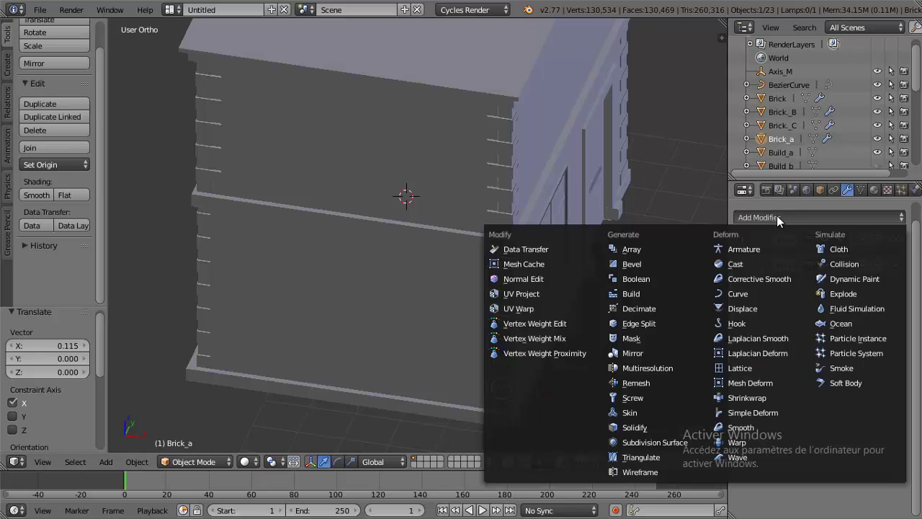
{"action": "left_click", "coordinate": [633, 353]}
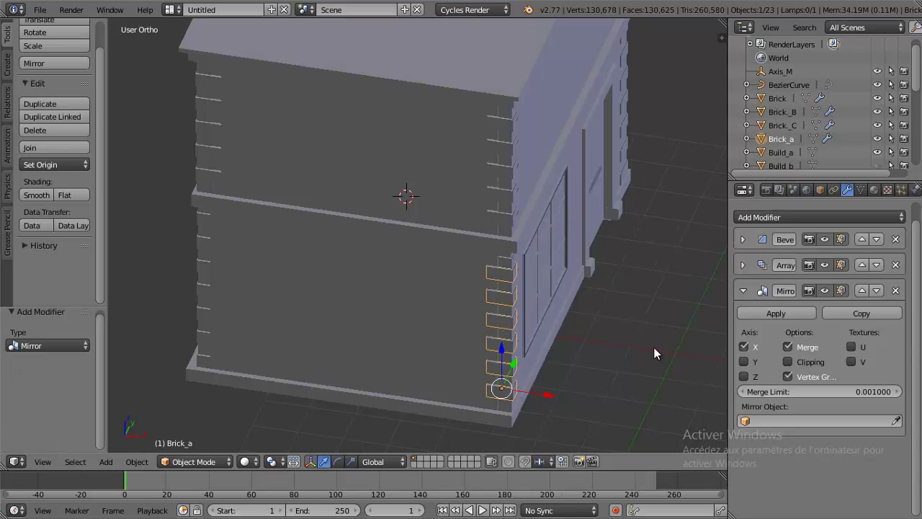
{"action": "left_click", "coordinate": [746, 363]}
{"action": "left_click", "coordinate": [771, 420]}
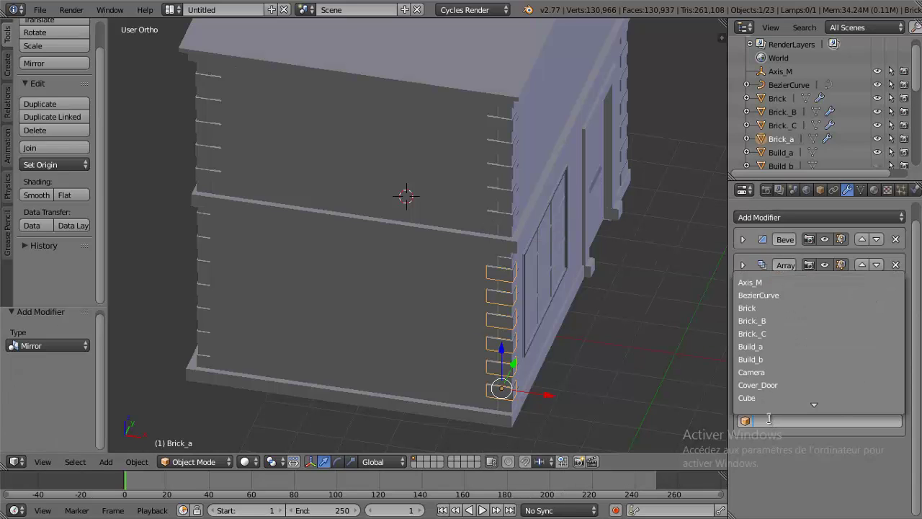
{"action": "left_click", "coordinate": [776, 282]}
{"action": "mouse_move", "coordinate": [371, 240]}
{"action": "middle_mouse_down"}
{"action": "mouse_move", "coordinate": [529, 238]}
{"action": "mouse_move", "coordinate": [528, 288]}
{"action": "mouse_move", "coordinate": [379, 286]}
{"action": "mouse_move", "coordinate": [272, 226]}
{"action": "mouse_move", "coordinate": [401, 274]}
{"action": "middle_mouse_up"}
{"action": "scroll", "coordinate": [531, 232], "scroll_direction": "down", "scroll_amount": 5}
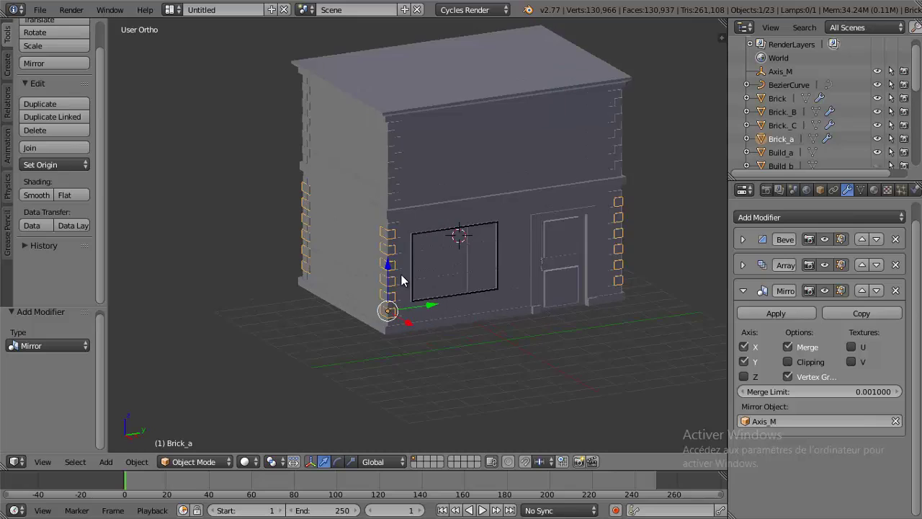
Step: Switch to perspective, deselect all, and zoom and orbit around the storefront's brick quoin corners
{"action": "scroll", "coordinate": [401, 274], "scroll_direction": "up", "scroll_amount": 3}
{"action": "key", "text": "KP_5"}
{"action": "scroll", "coordinate": [408, 284], "scroll_direction": "down", "scroll_amount": 1}
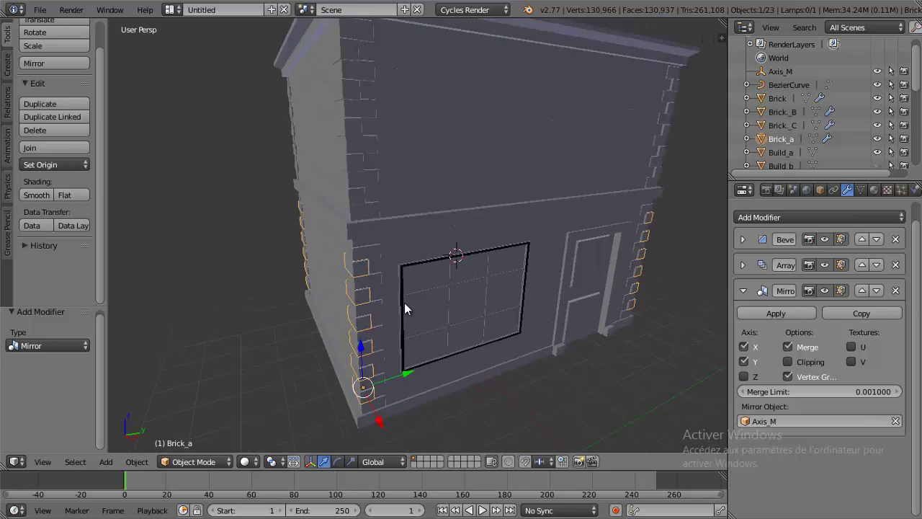
{"action": "scroll", "coordinate": [404, 302], "scroll_direction": "down", "scroll_amount": 3}
{"action": "key", "text": "a"}
{"action": "scroll", "coordinate": [226, 242], "scroll_direction": "up", "scroll_amount": 1}
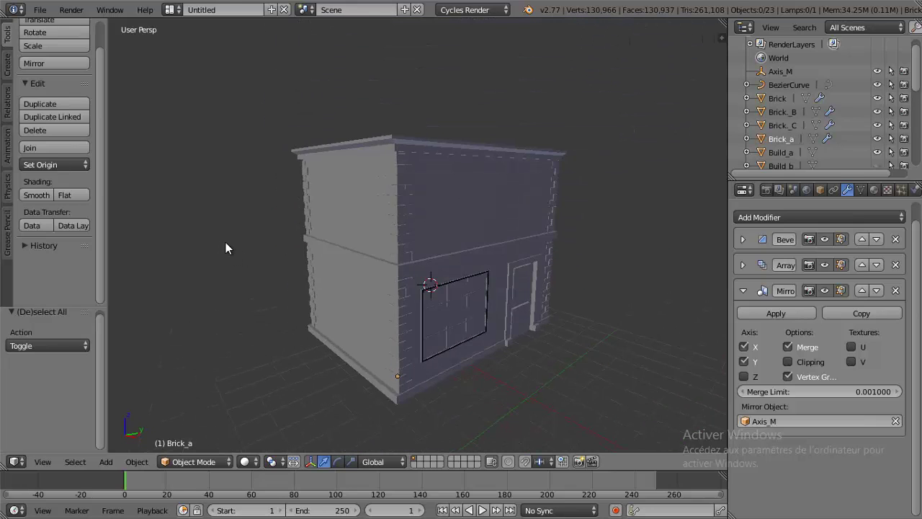
{"action": "scroll", "coordinate": [216, 202], "scroll_direction": "up", "scroll_amount": 1}
{"action": "scroll", "coordinate": [253, 213], "scroll_direction": "up", "scroll_amount": 2}
{"action": "scroll", "coordinate": [248, 181], "scroll_direction": "up", "scroll_amount": 1}
{"action": "middle_click_drag", "start_coordinate": [249, 181], "coordinate": [242, 180]}
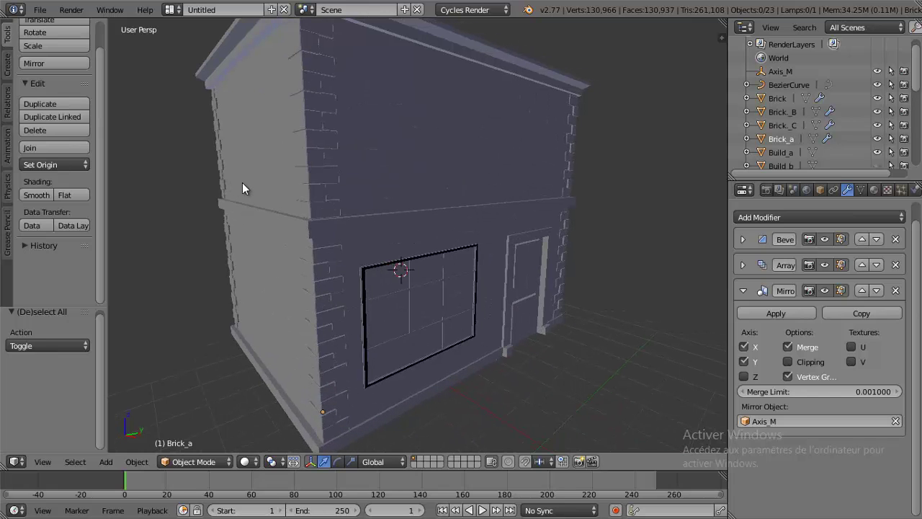
{"action": "scroll", "coordinate": [240, 180], "scroll_direction": "down", "scroll_amount": 1}
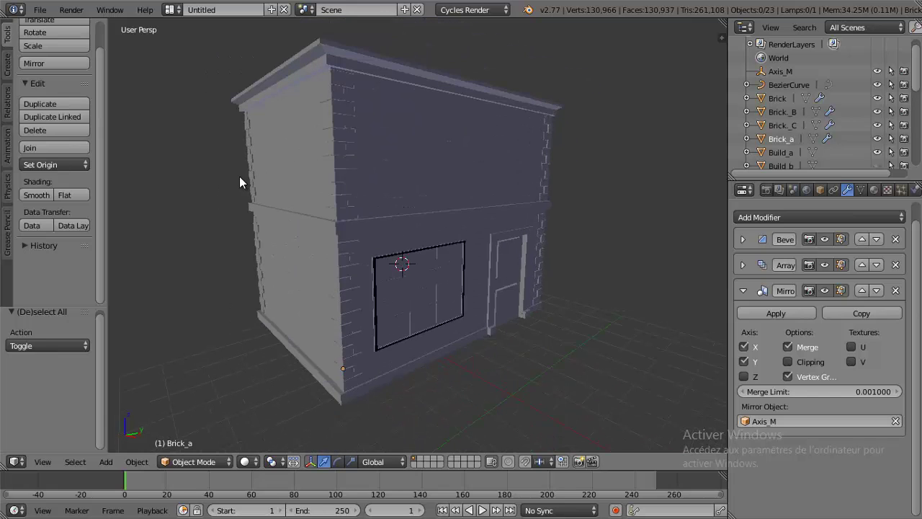